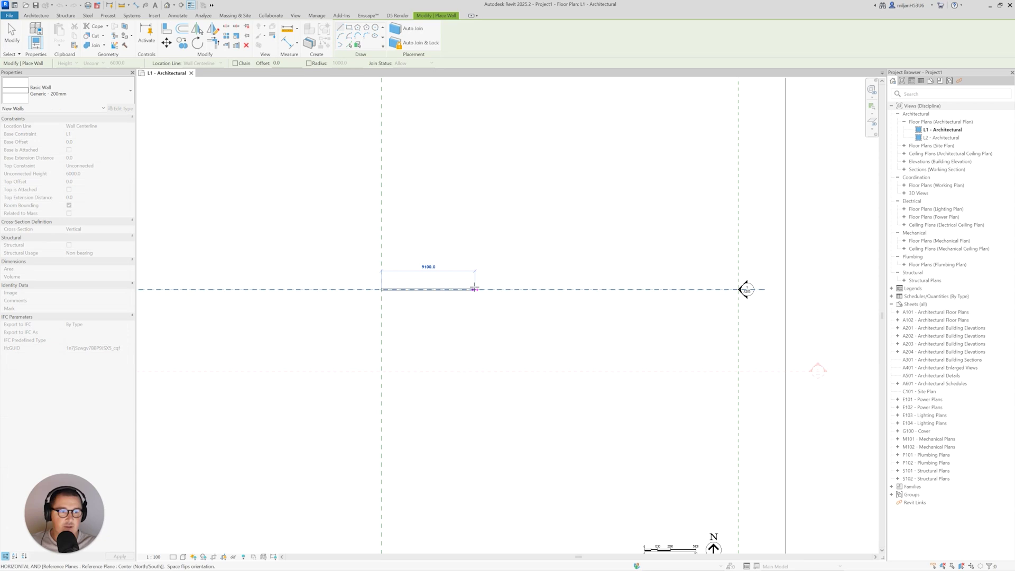
Finish the wall at 10000 mm long and stop drawing walls.
type("10000")
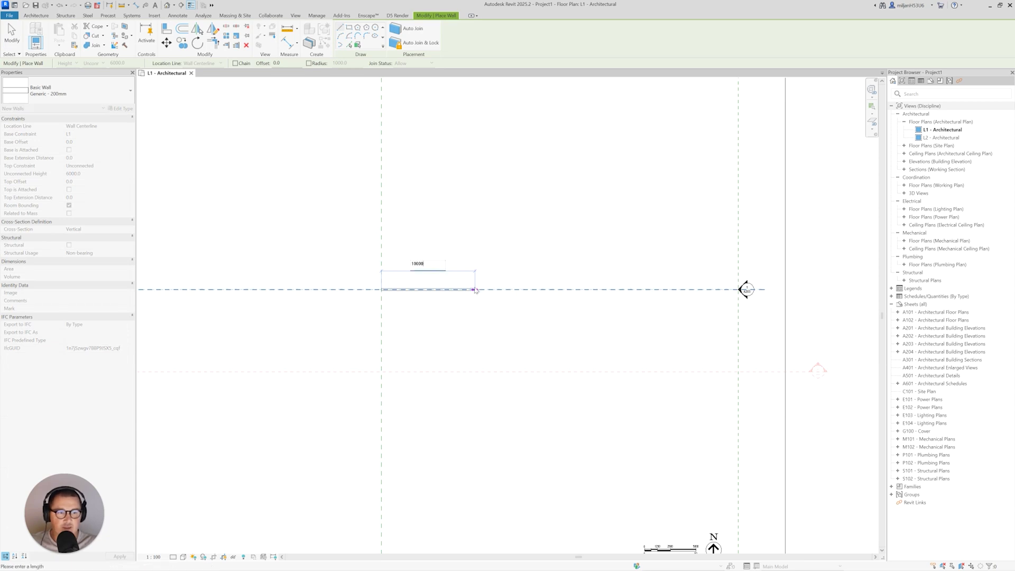
key("Return")
key("Escape")
key("Escape")
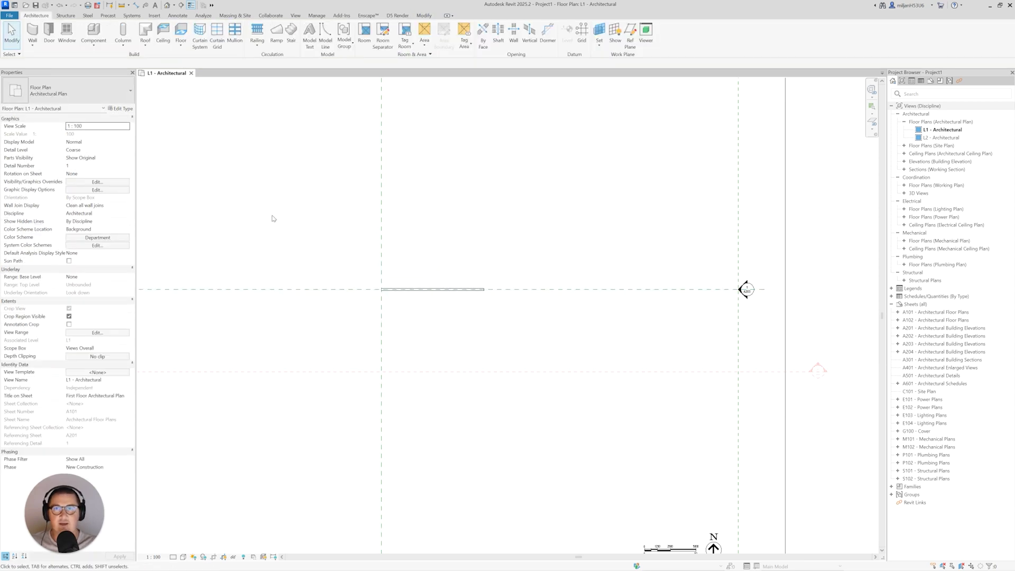
Change the wall's Unconnected Height from 6000 to 3000.
left_click(392, 290)
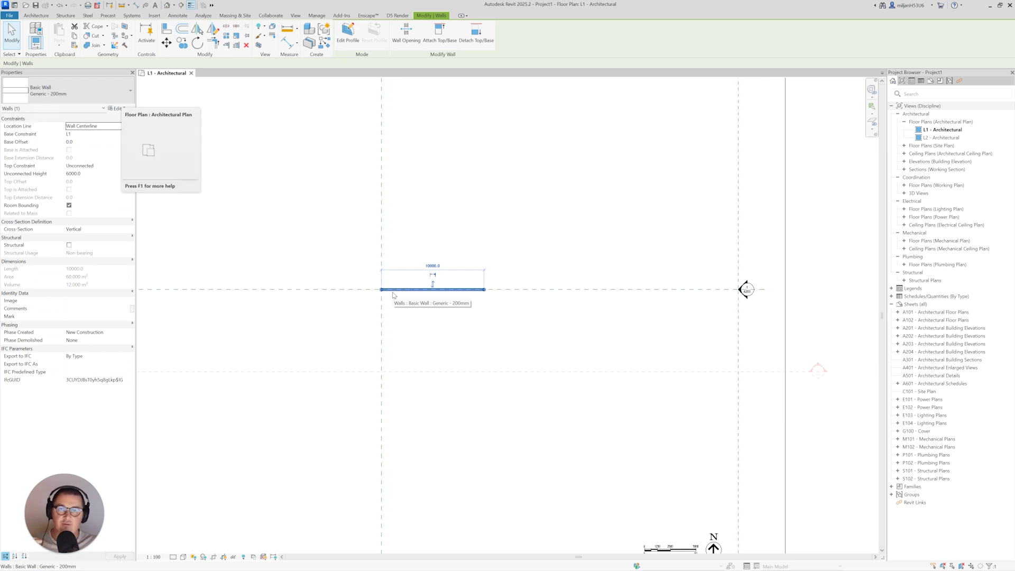
left_click(90, 173)
type("3000")
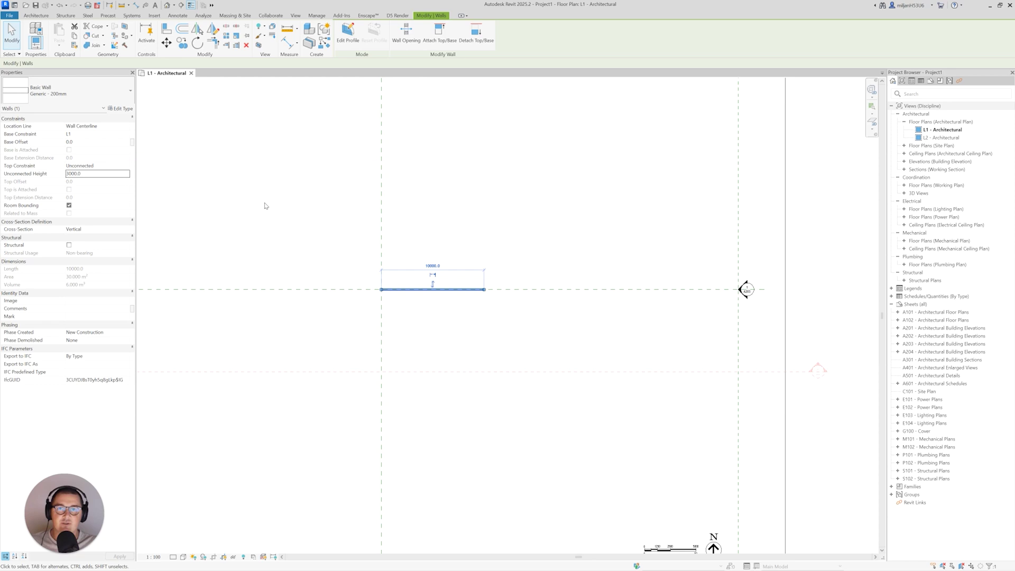
left_click(266, 206)
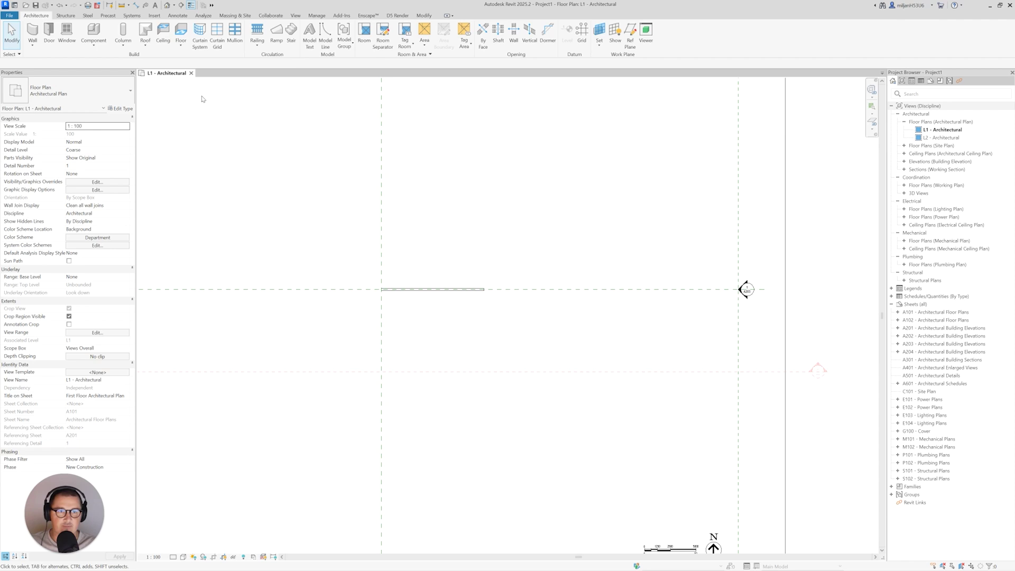
Open the default 3D view and hide its annotation categories via Visibility/Graphics.
key("3")
key("d")
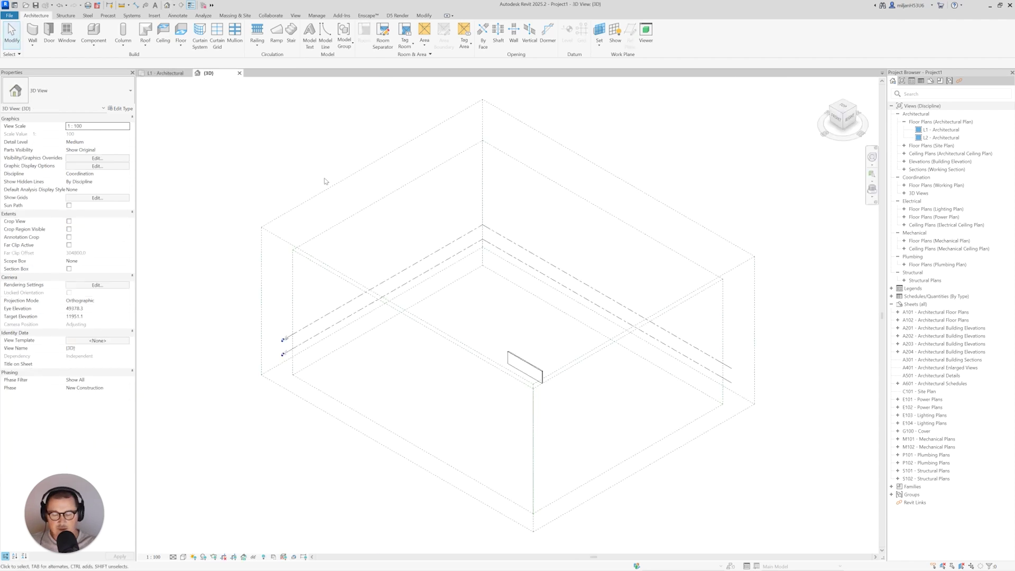
key("v")
key("g")
left_click(563, 53)
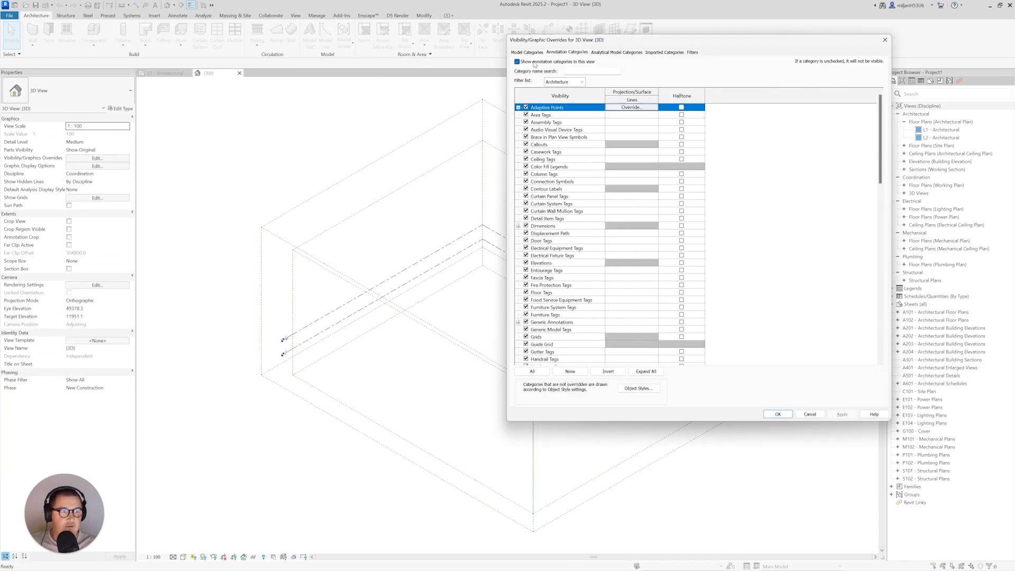
left_click(518, 62)
left_click(777, 414)
Zoom to fit the wall and move the {3D} tab ahead of L1 - Architectural.
key("z")
key("f")
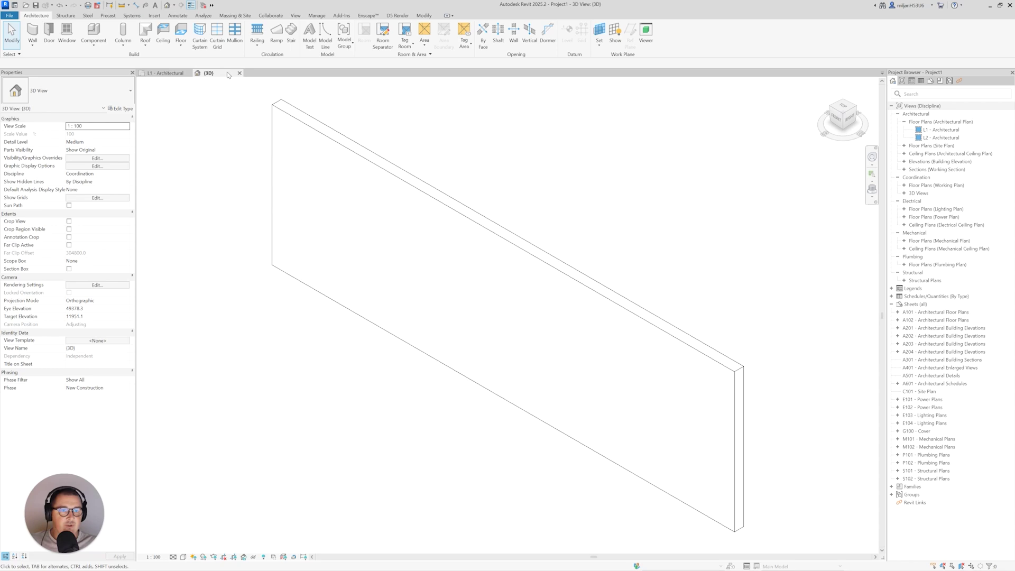
left_click_drag(192, 75, 153, 74)
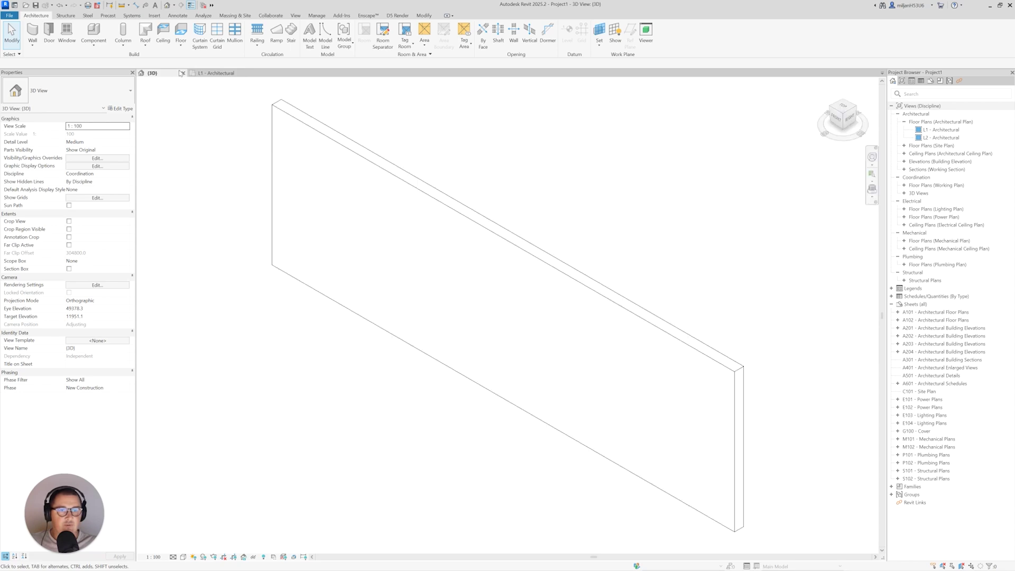
Create a new material in the Material Browser and name it AIE red.
left_click(314, 16)
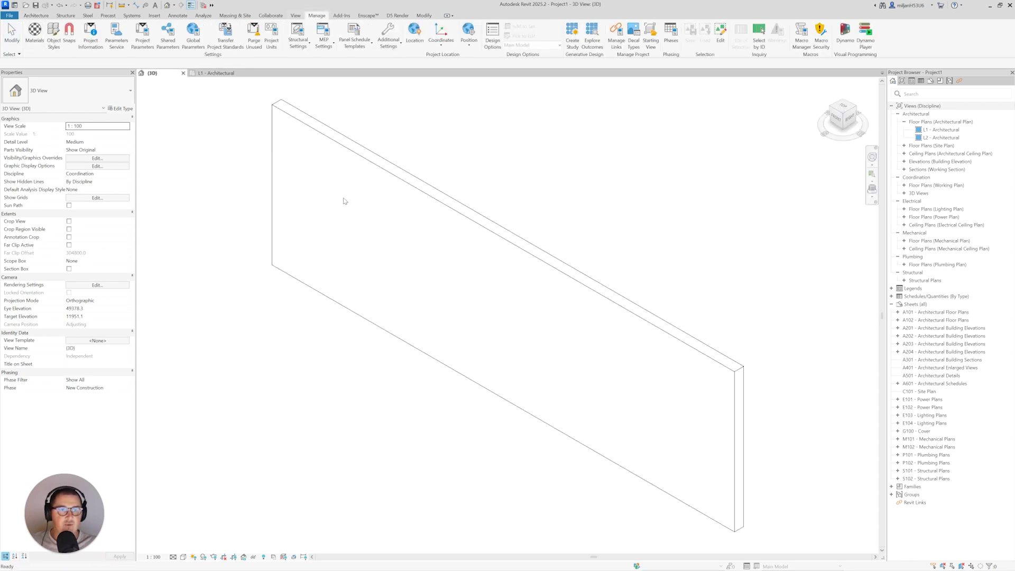
left_click(35, 33)
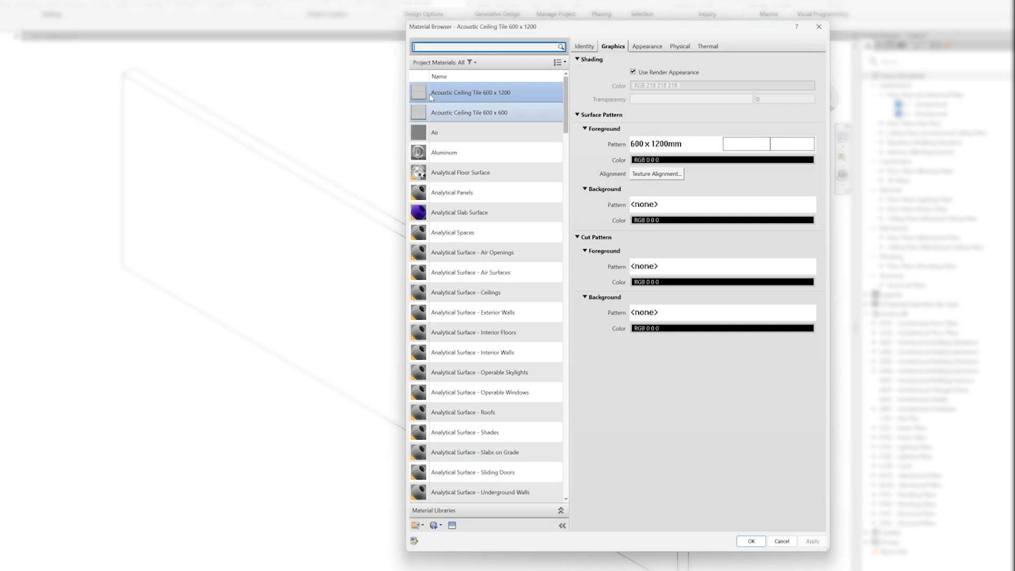
left_click(441, 526)
left_click(445, 540)
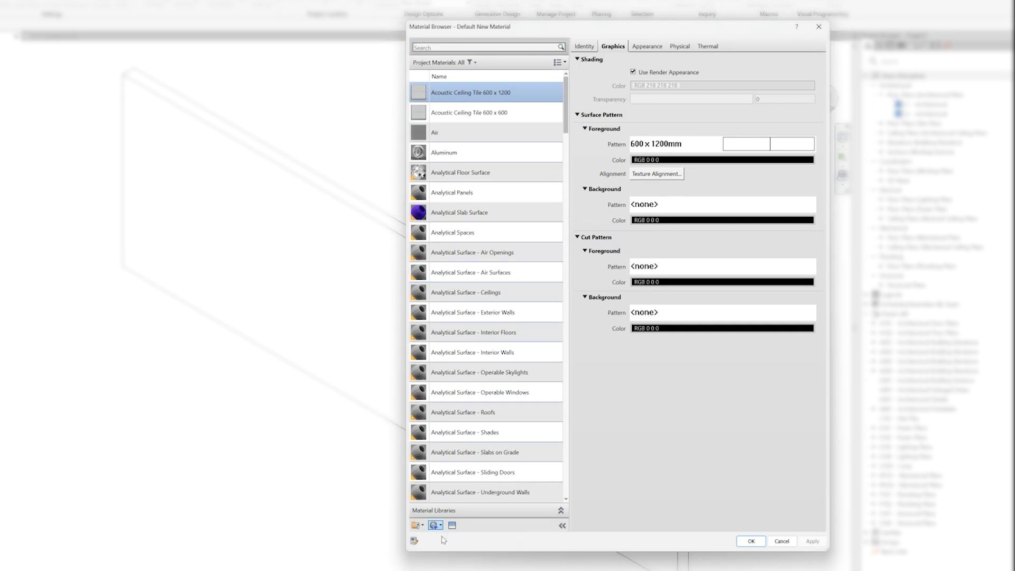
left_click(587, 49)
triple_click(652, 60)
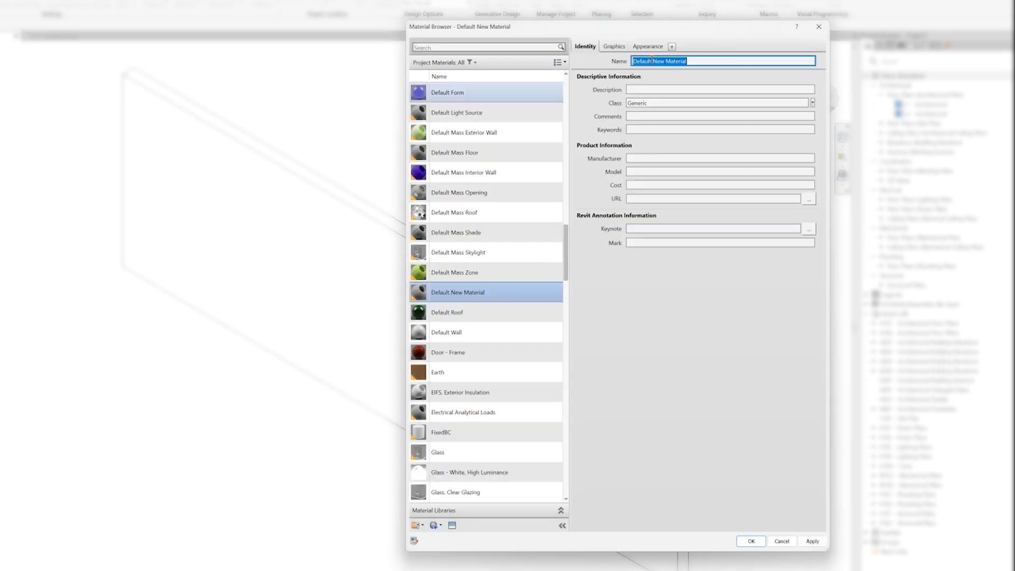
type("AIE red")
key("Return")
Give AIE red an orange-red colour (RGB 250 70 37) with Use Render Appearance, then add another material.
left_click(655, 48)
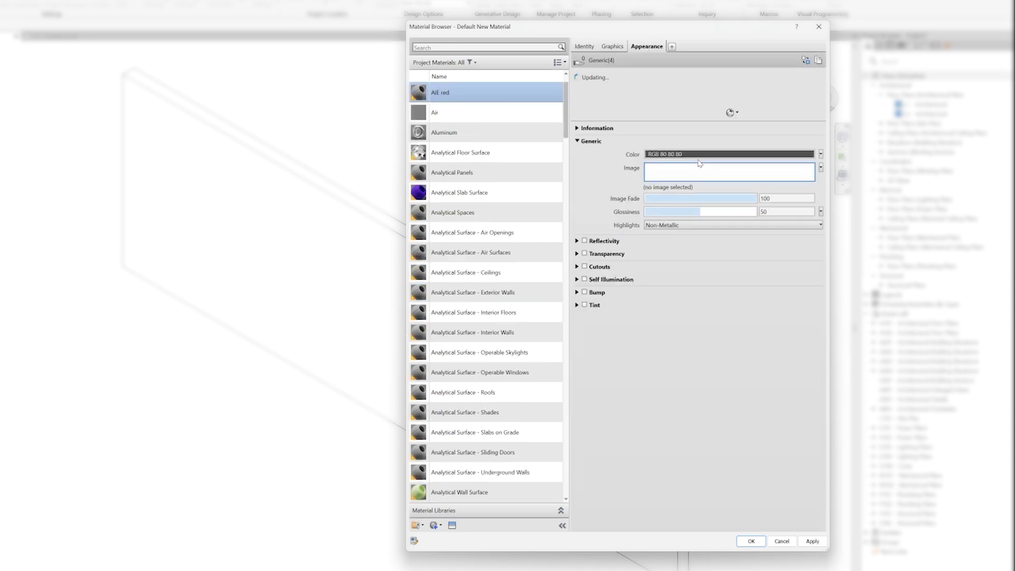
left_click(667, 154)
left_click(518, 297)
left_click(656, 369)
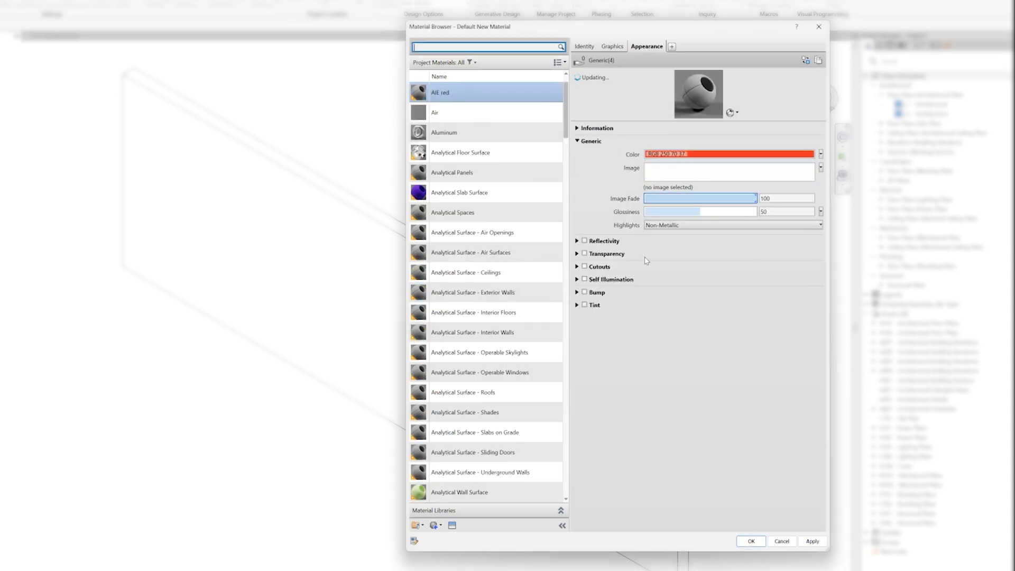
left_click(613, 47)
left_click(633, 72)
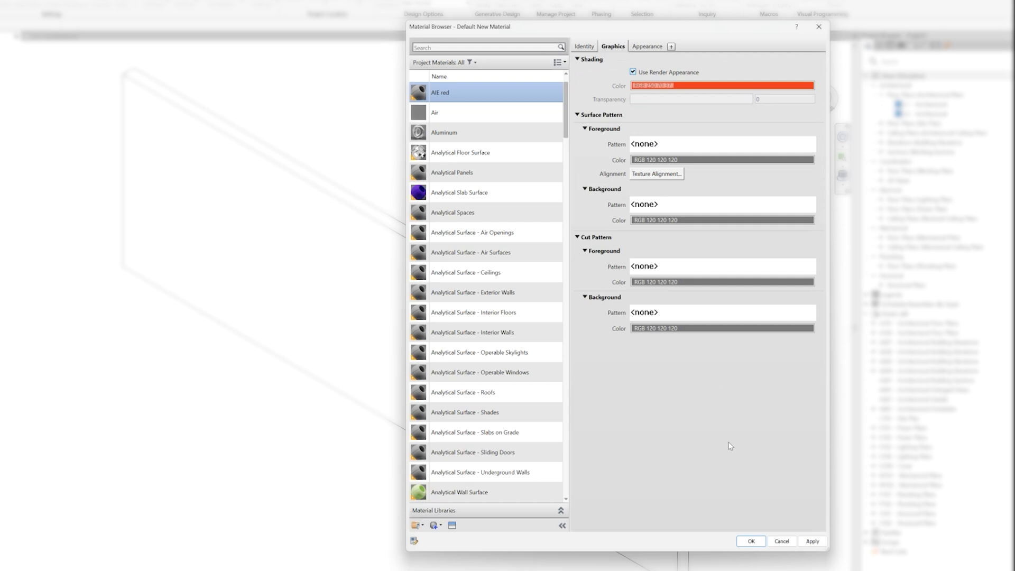
left_click(437, 526)
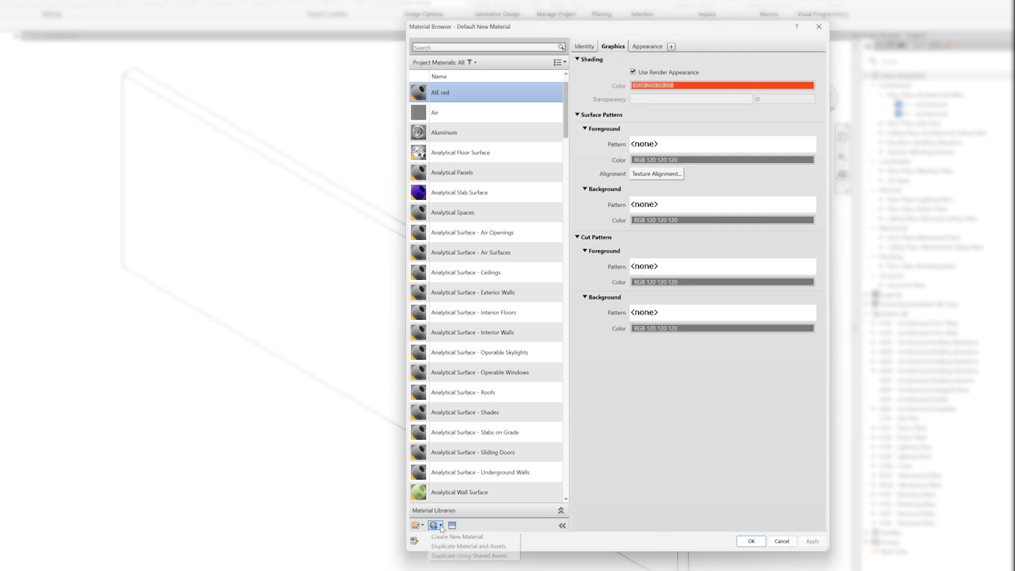
left_click(450, 537)
Rename the second material AIE blue and set its appearance colour to RGB 0 64 128.
left_click(584, 47)
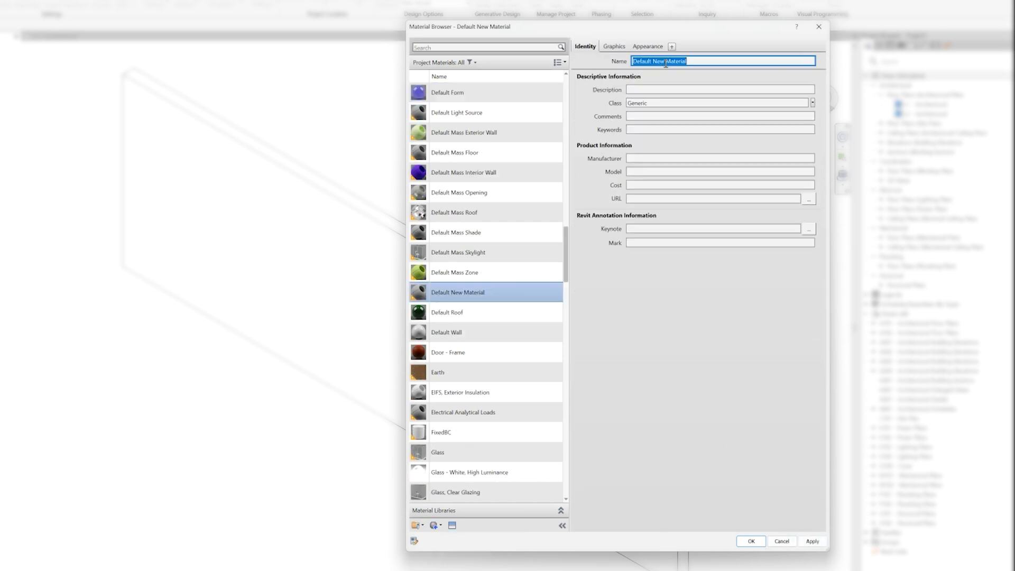
type("AIE blue")
left_click(648, 46)
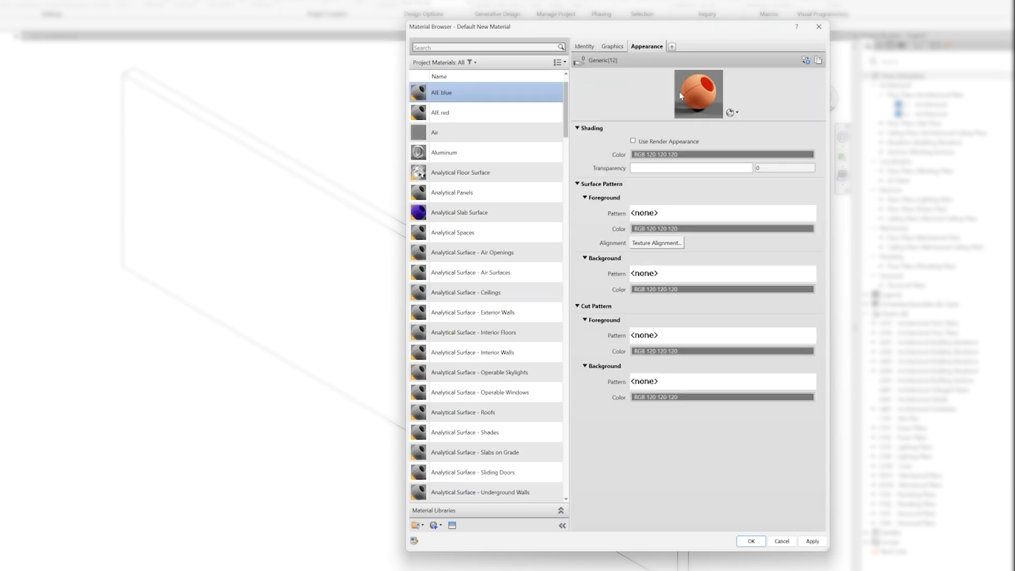
left_click(729, 154)
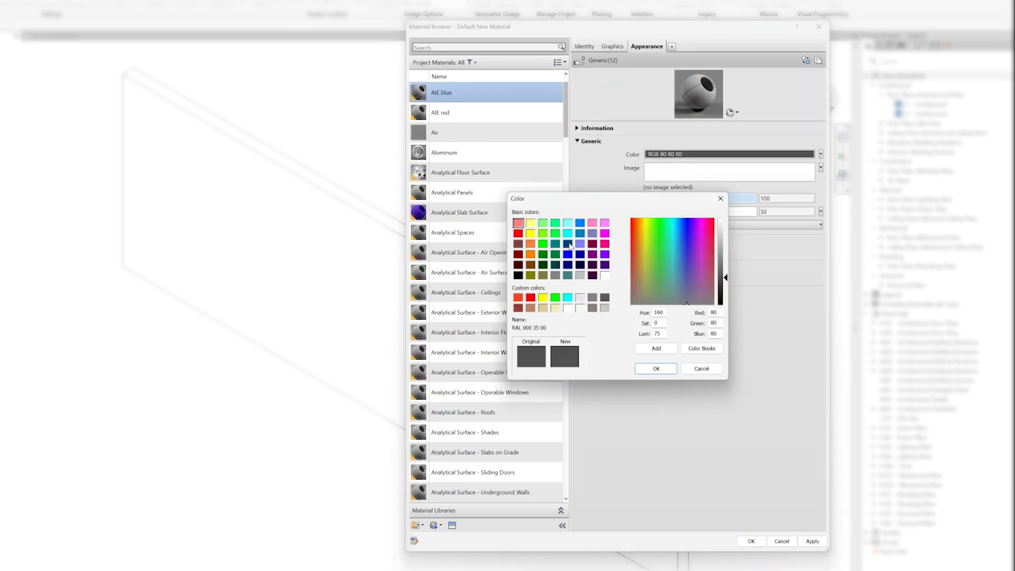
left_click(570, 246)
left_click(656, 369)
left_click(623, 48)
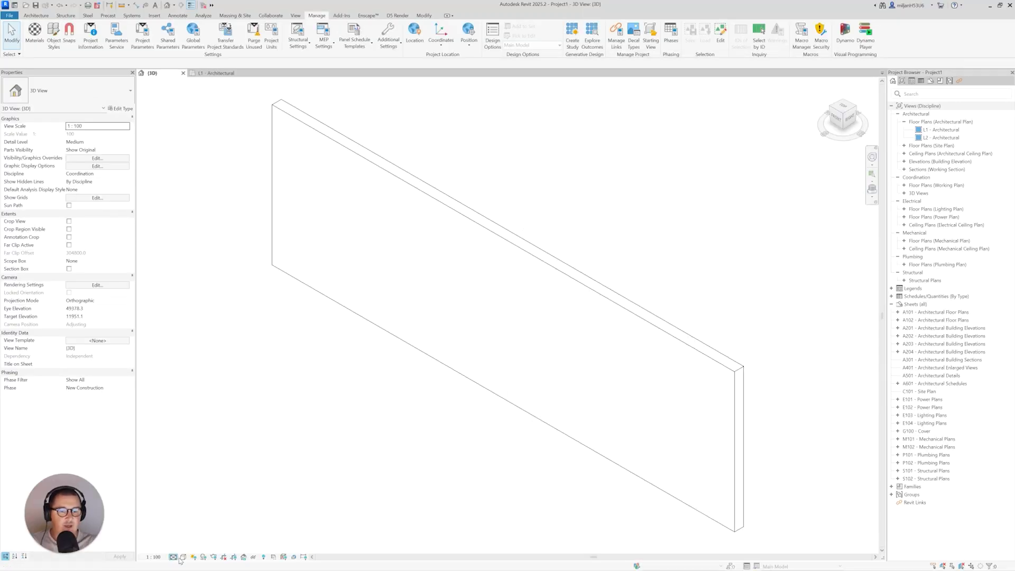
left_click(174, 557)
left_click(201, 527)
scroll(316, 409, "down", 1)
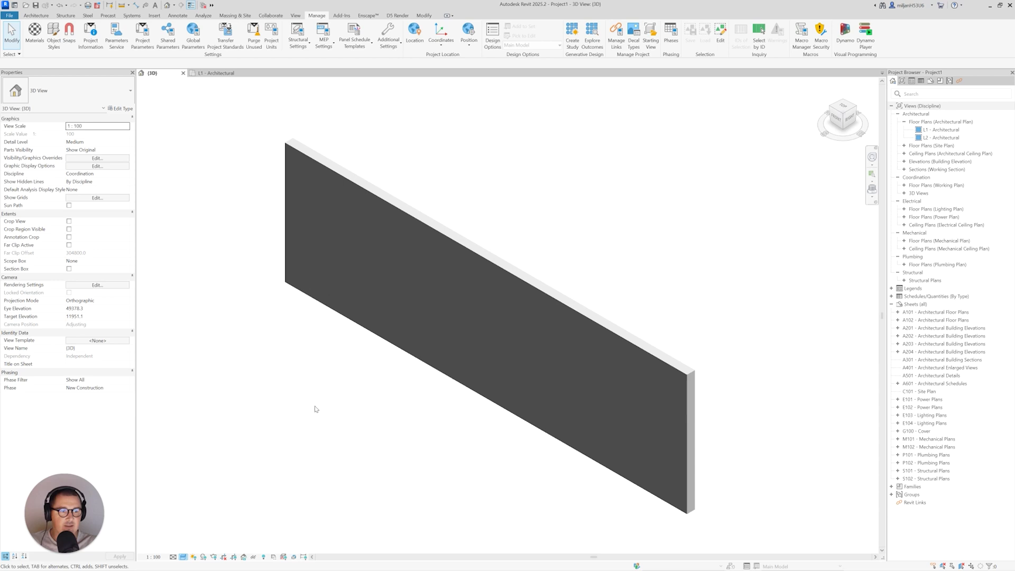
middle_click_drag(316, 409, 516, 390, "shift")
left_click(183, 557)
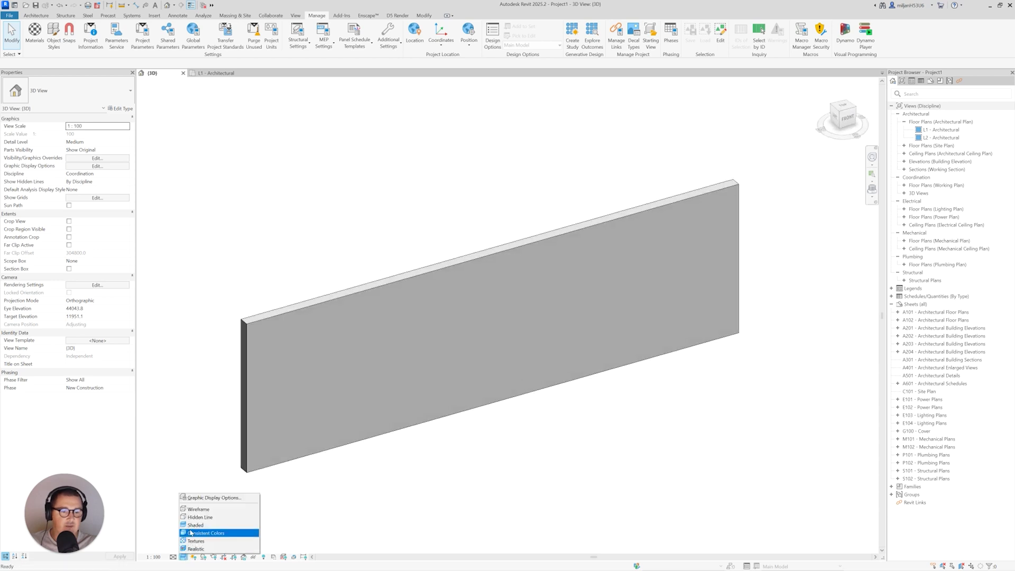
left_click(193, 517)
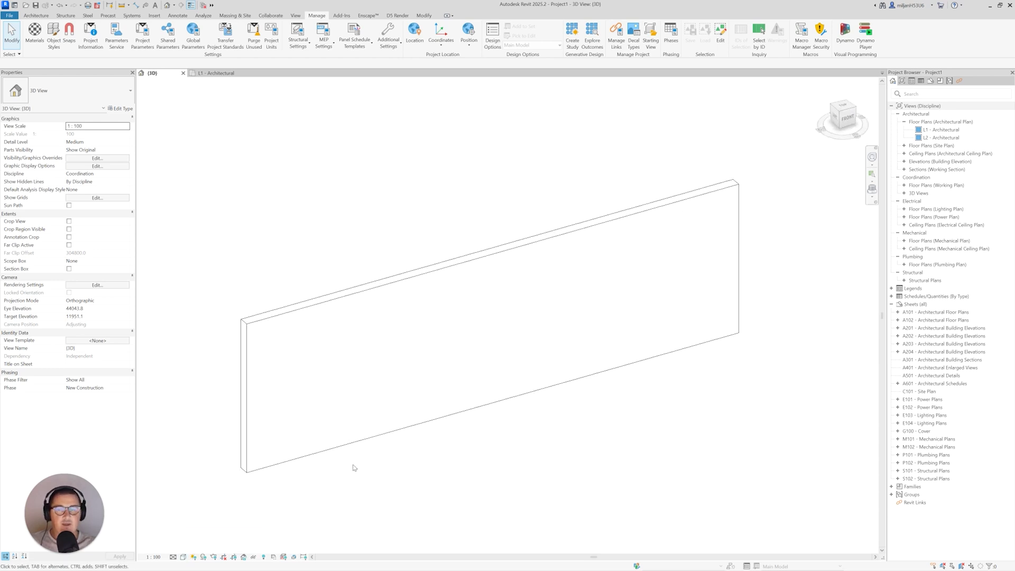
left_click(302, 318)
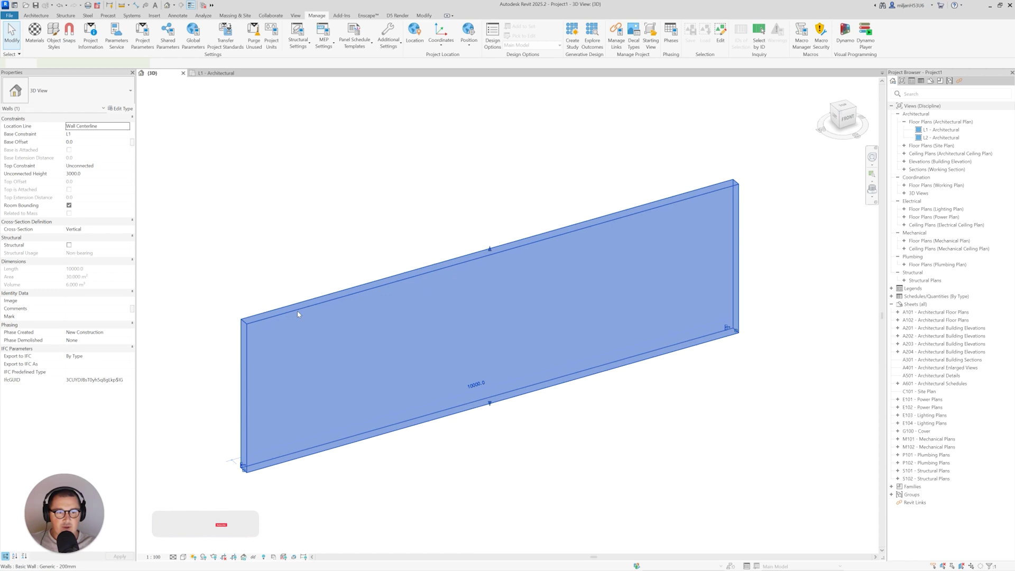
scroll(312, 253, "up", 1)
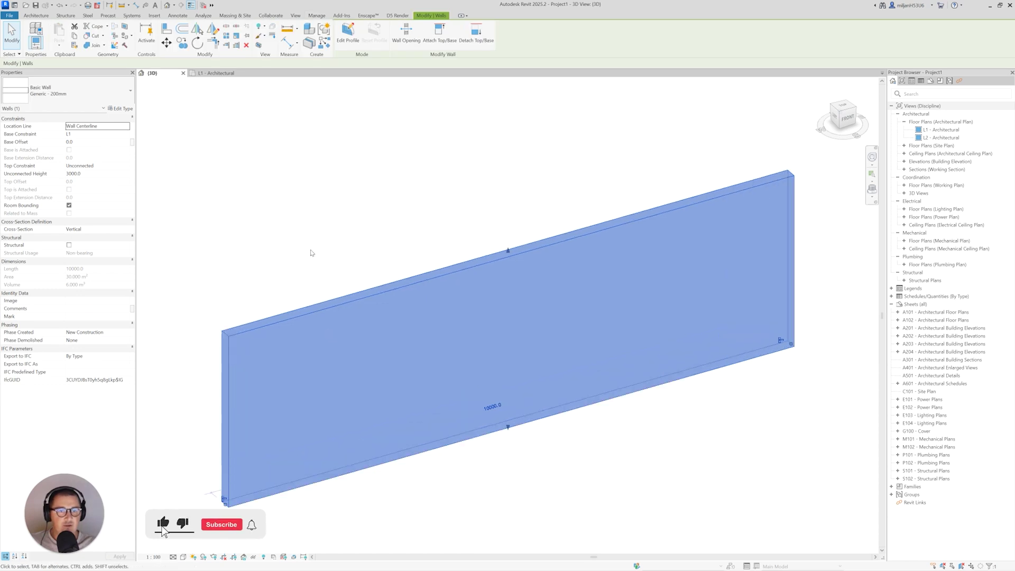
scroll(311, 253, "down", 1)
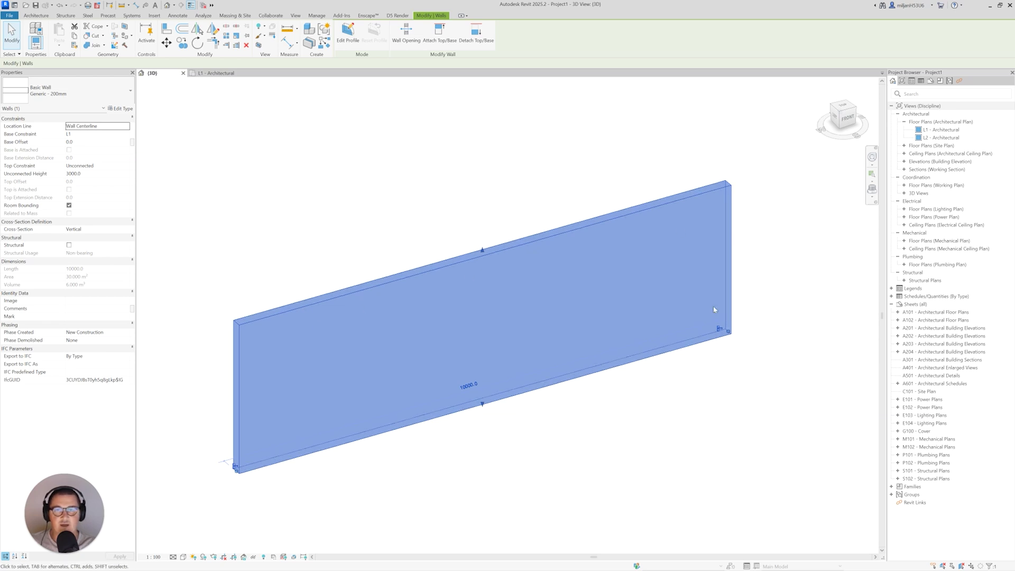
left_click(489, 198)
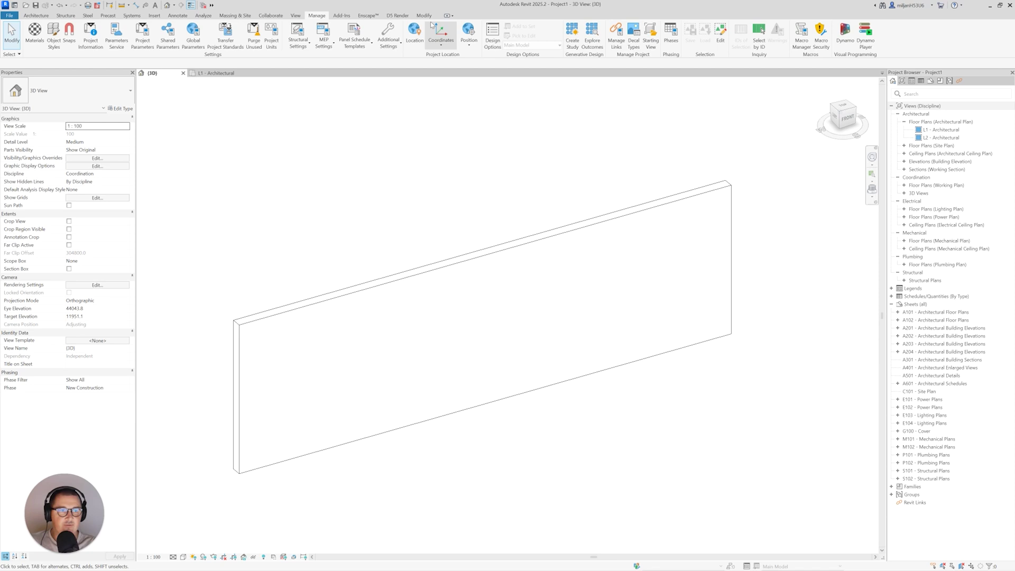
Start Split Face (SF) on the wall's front face.
left_click(427, 17)
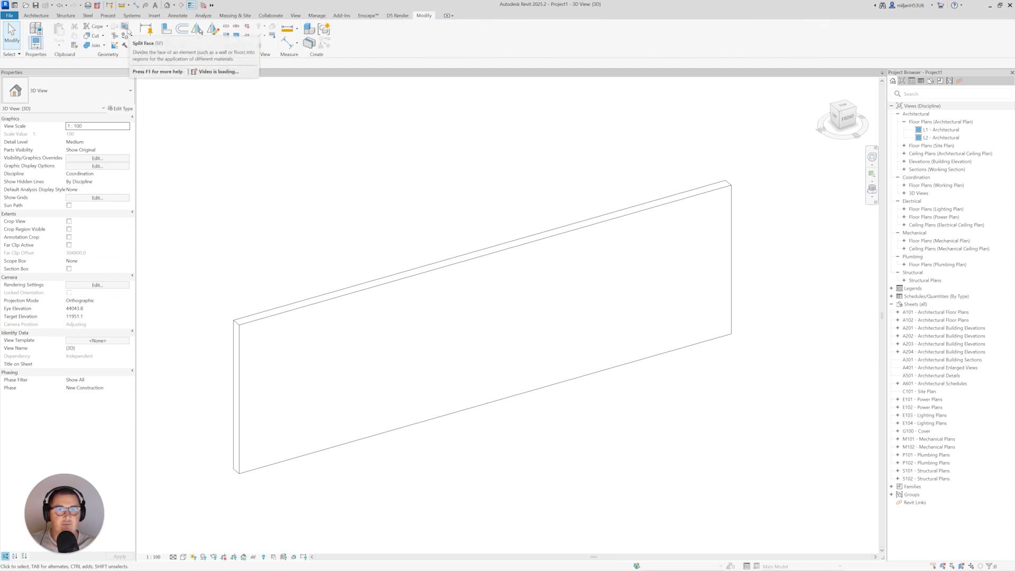
key("s")
key("f")
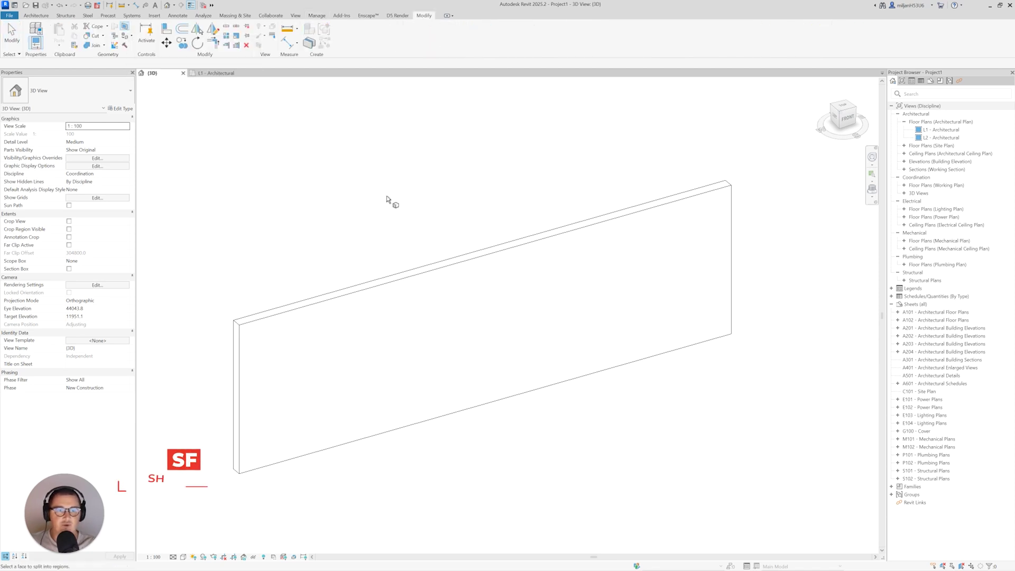
left_click(397, 285)
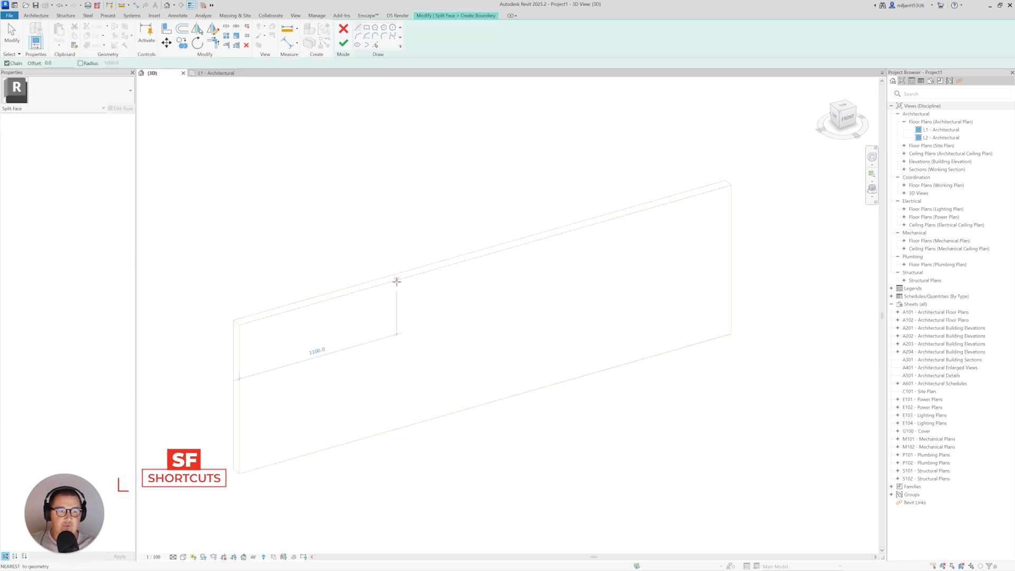
Add split lines 3000 from the left edge and 2000 from the right edge, then finish.
left_click(375, 45)
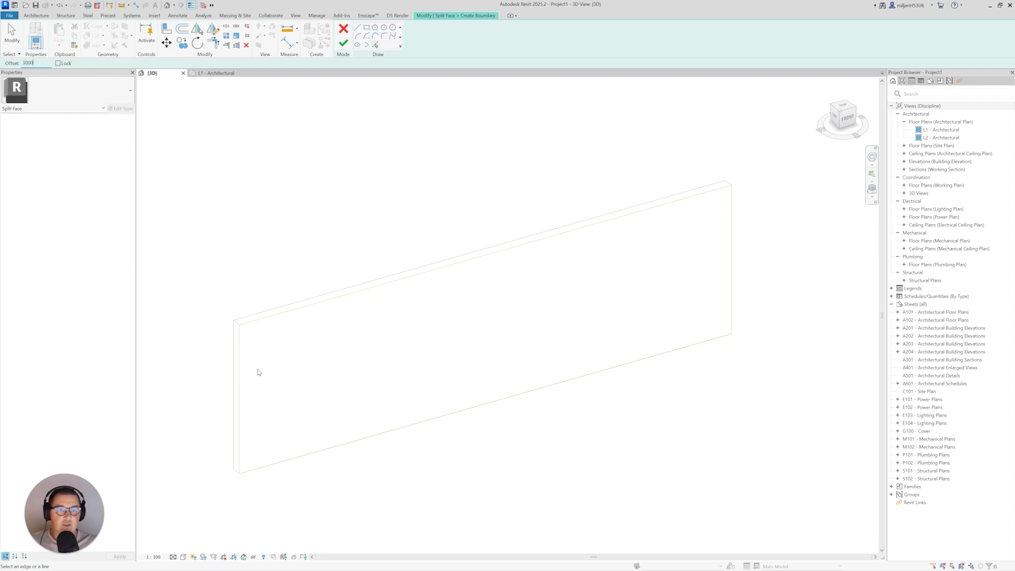
type("3000")
left_click(236, 379)
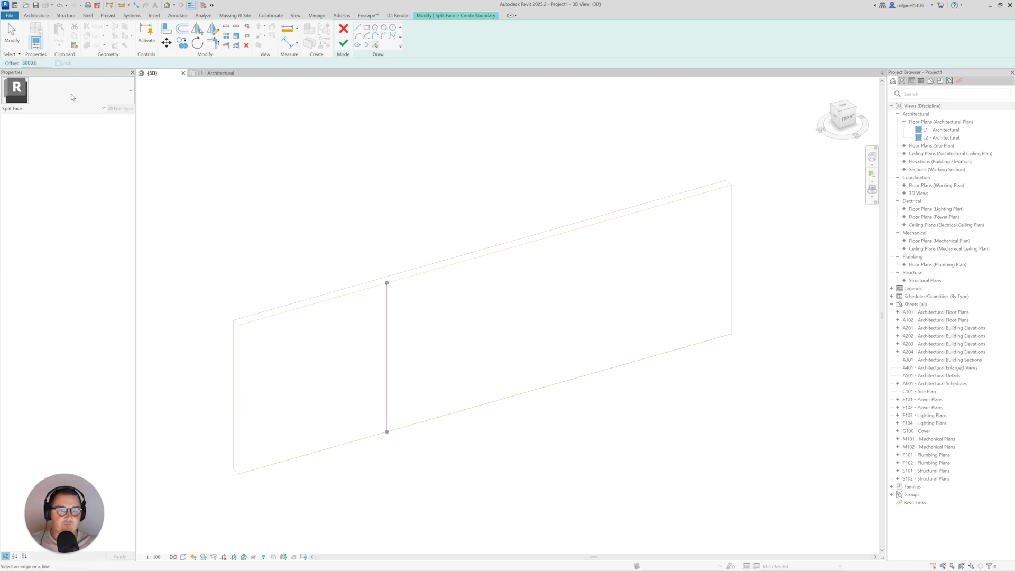
left_click_drag(46, 64, 16, 64)
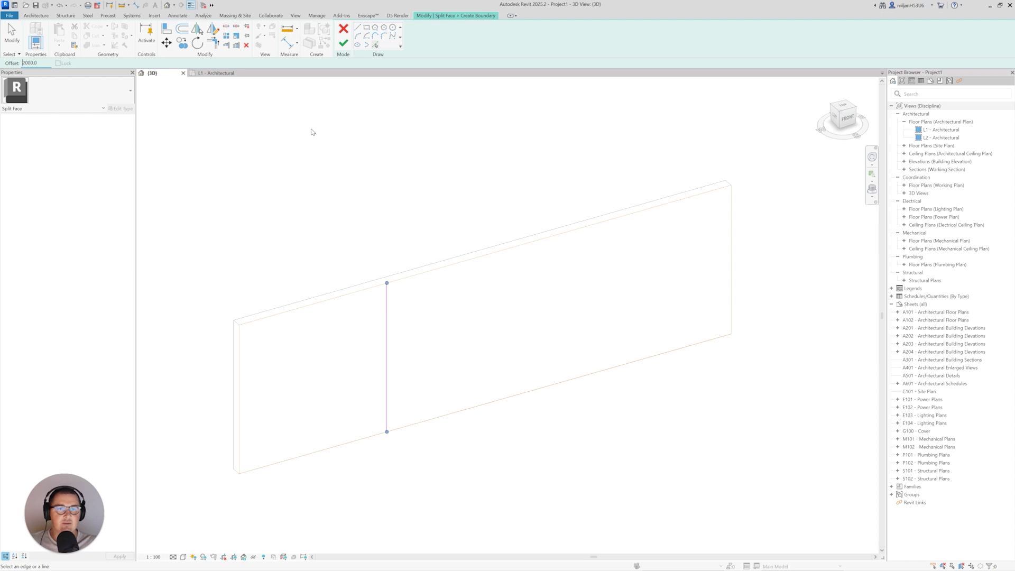
left_click(731, 258)
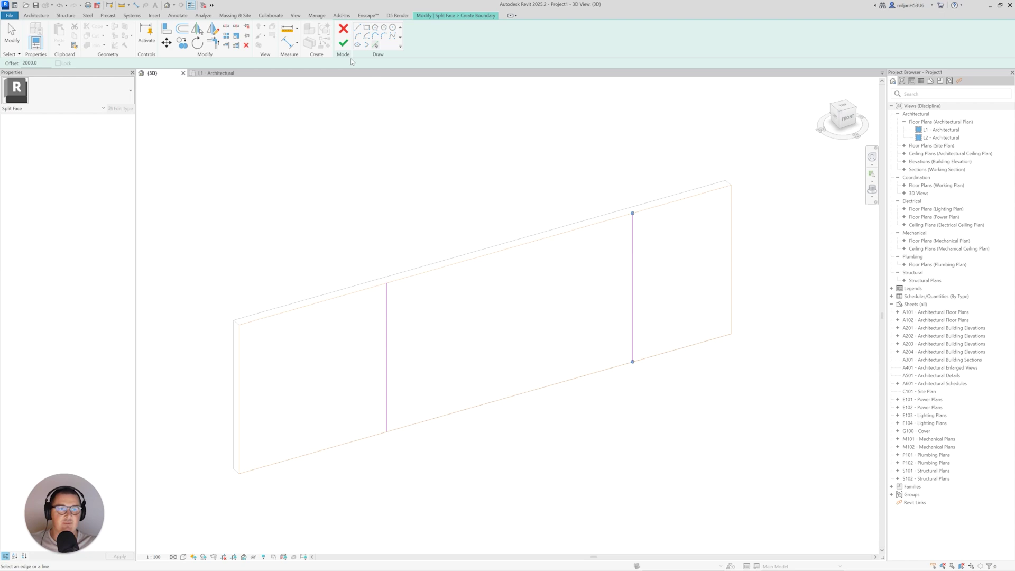
left_click(344, 43)
middle_click_drag(392, 241, 376, 246)
Paint the wall's left region with AIE red in Shaded visual style.
key("p")
key("t")
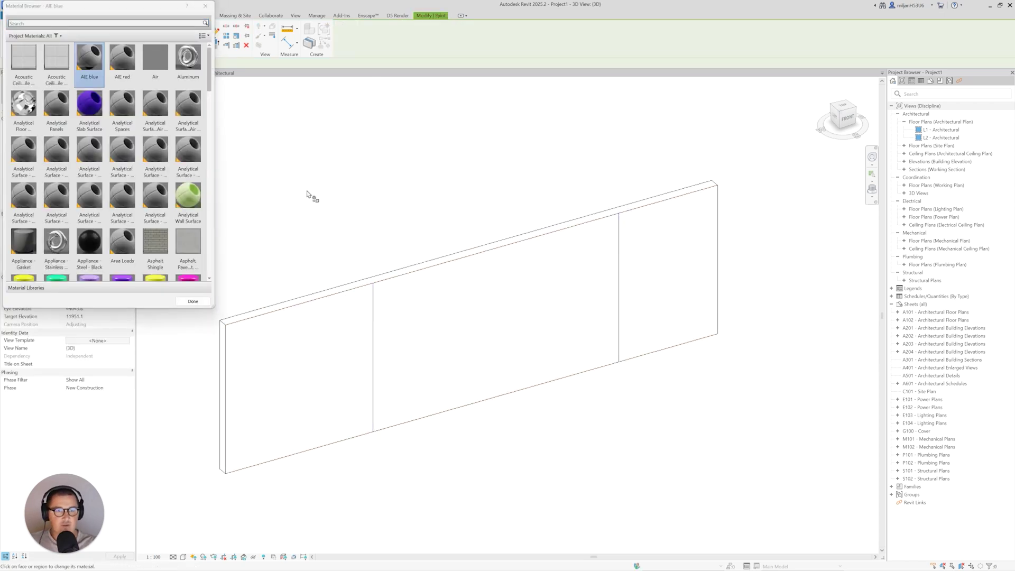
left_click(267, 328)
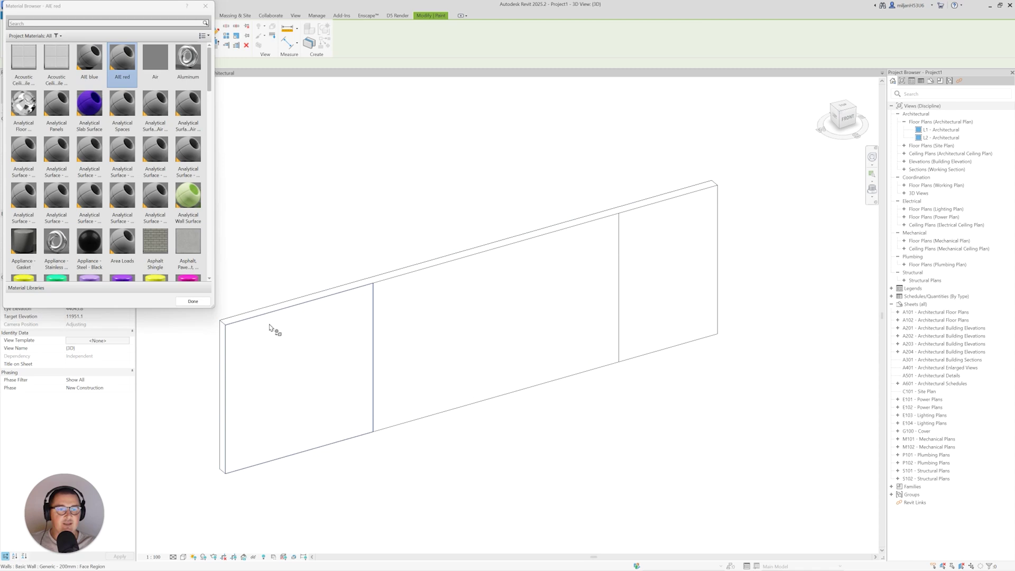
left_click(183, 556)
left_click(206, 525)
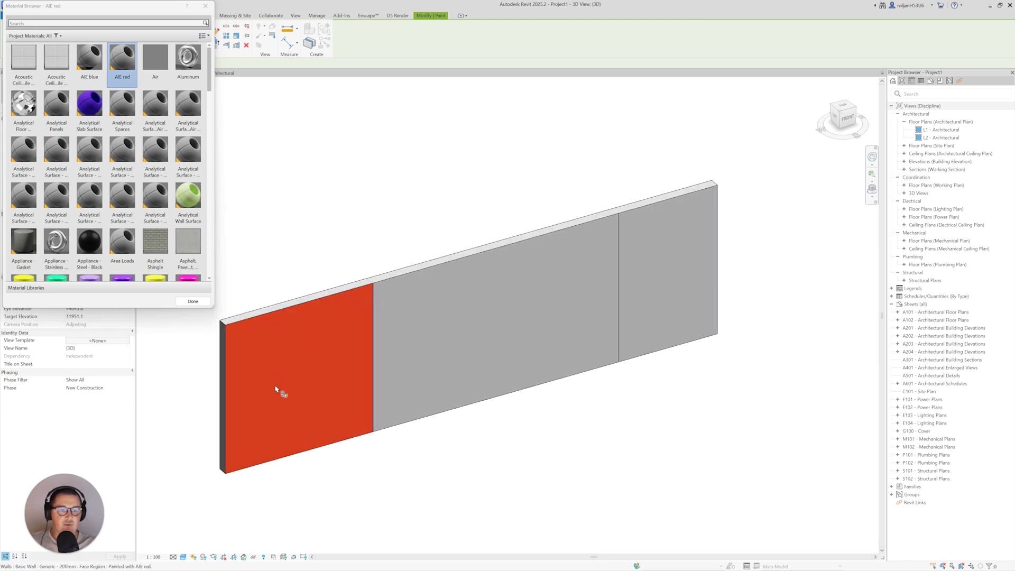
Paint the wall's right region with AIE blue and finish painting.
left_click(89, 60)
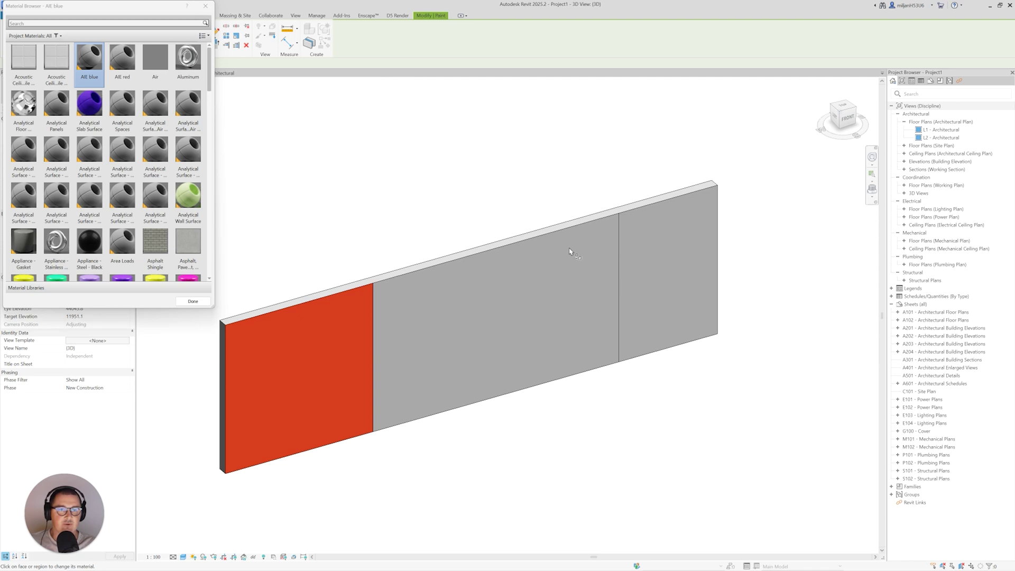
left_click(665, 264)
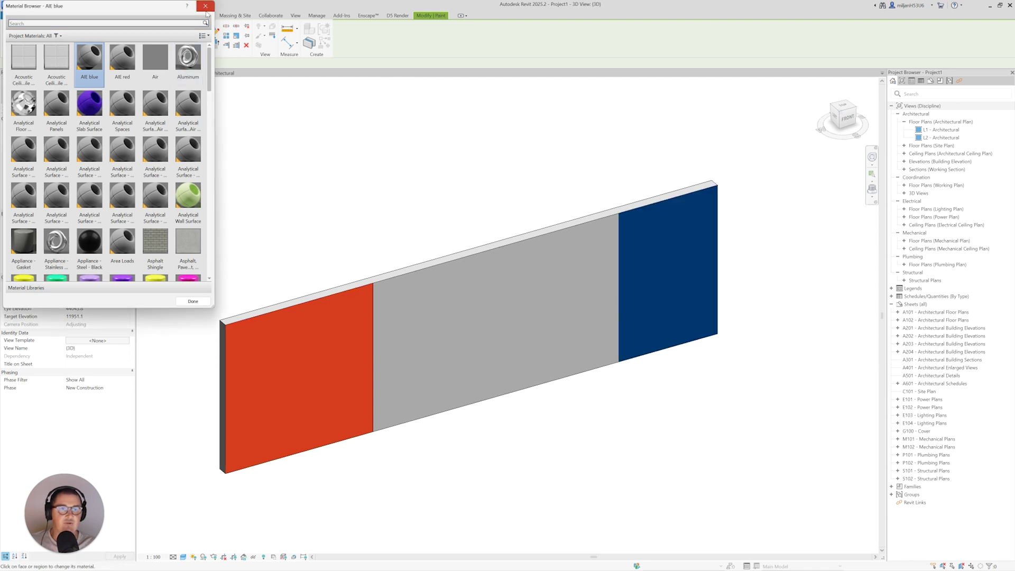
left_click(205, 6)
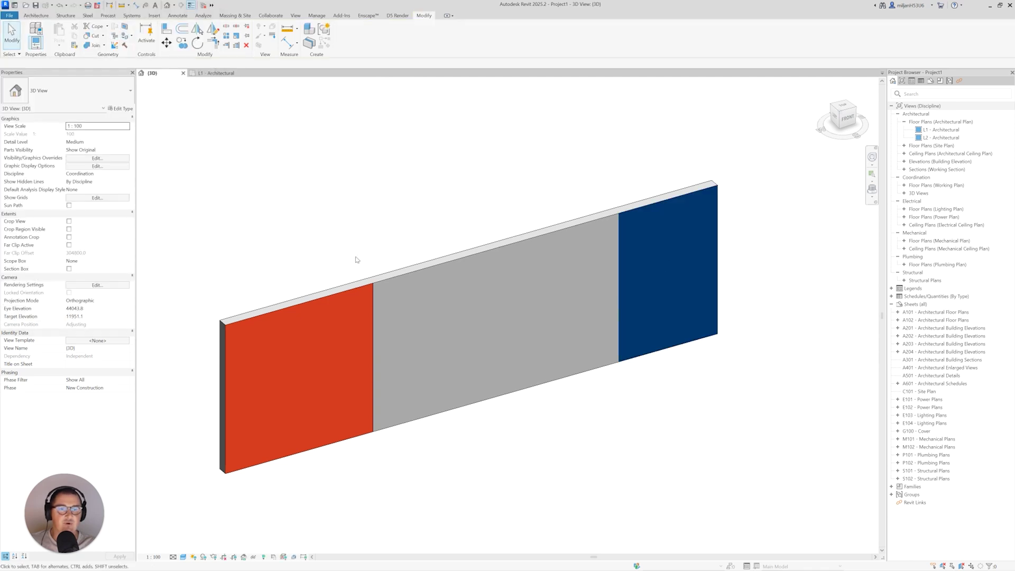
left_click(325, 302)
left_click(314, 254)
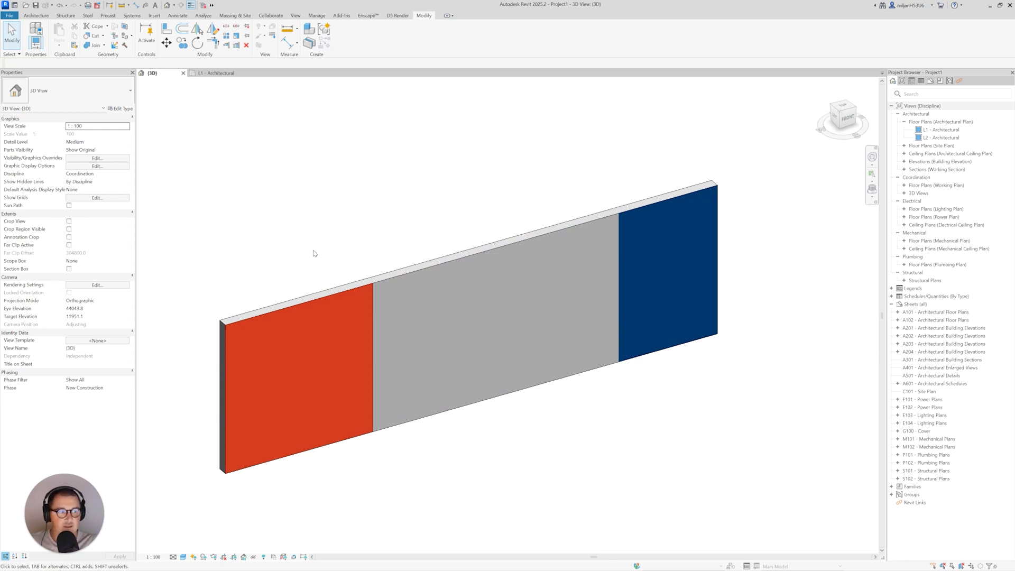
Start a New Material Takeoff from Schedules/Quantities for the Walls category.
right_click(913, 298)
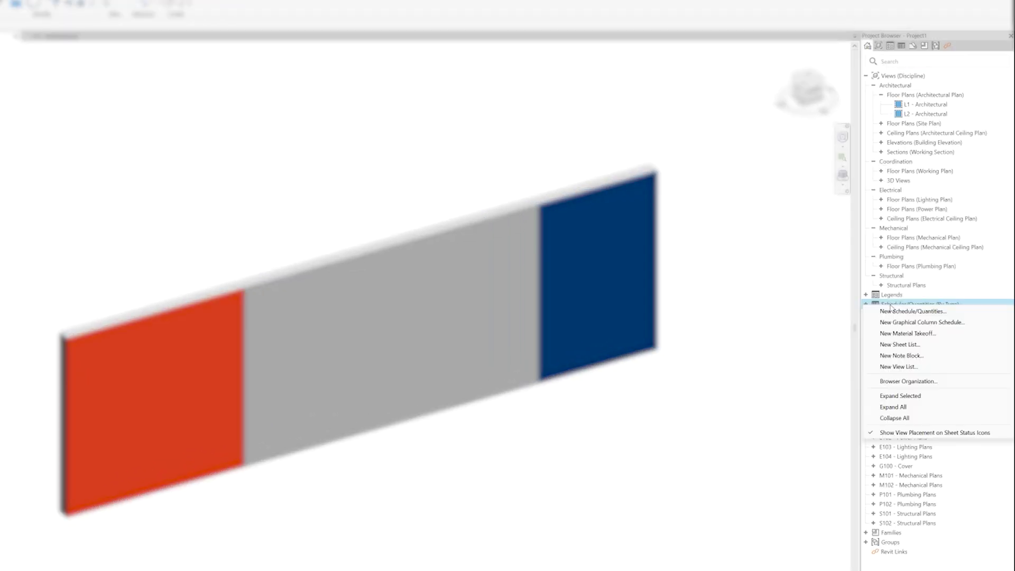
left_click(930, 336)
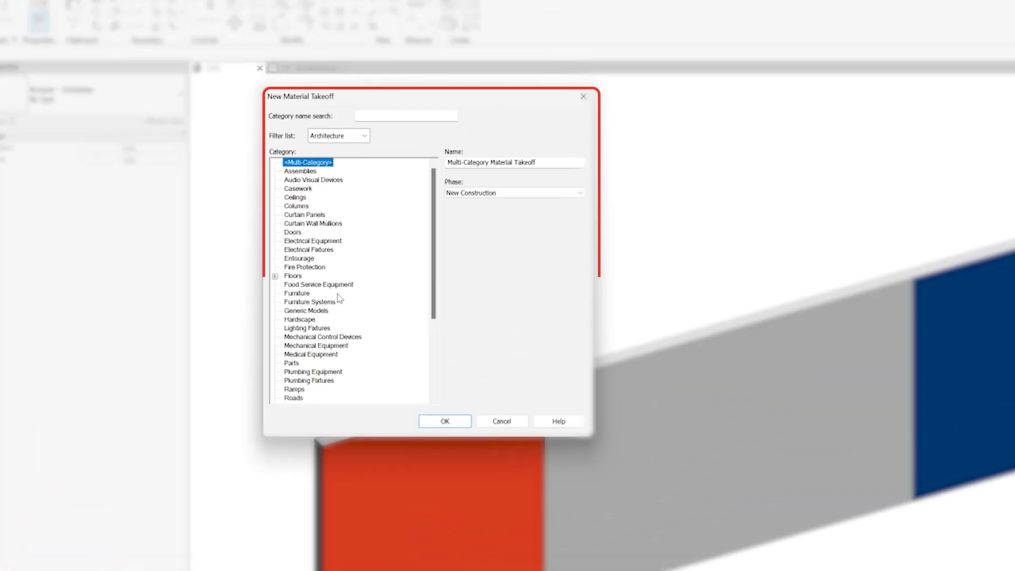
scroll(246, 214, "down", 1)
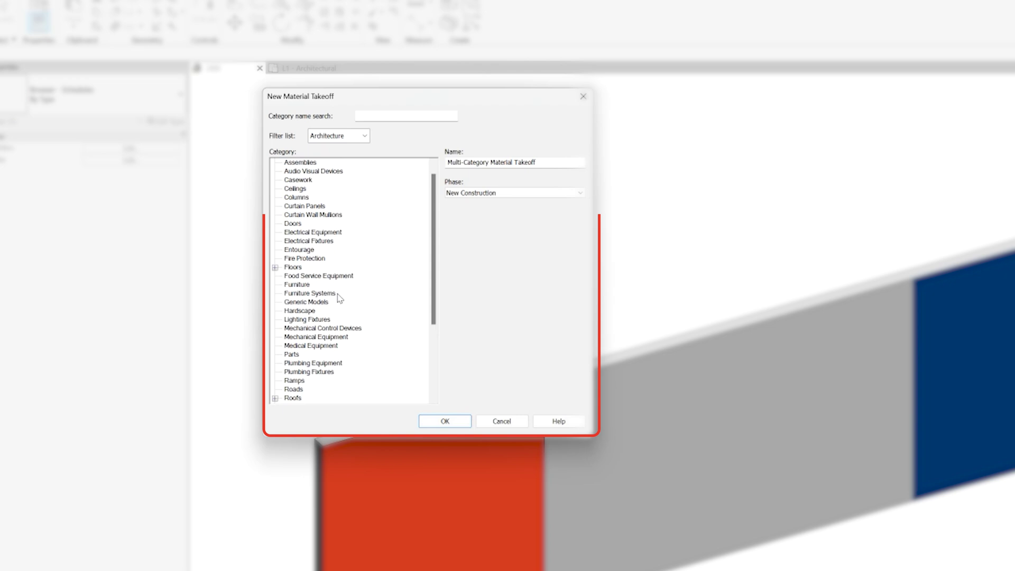
scroll(364, 341, "down", 5)
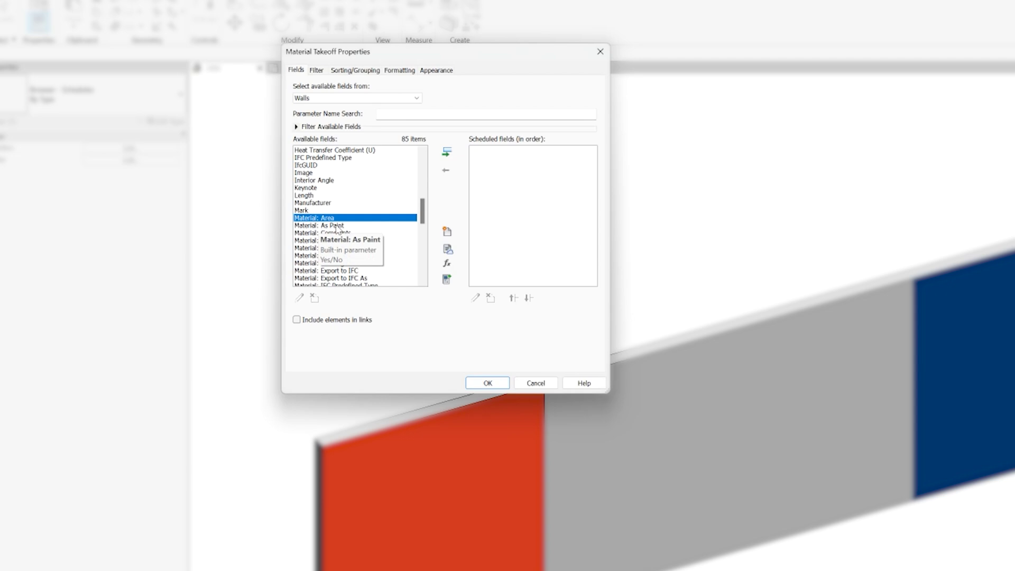
Schedule the Material: As Paint, Name and Area fields and create the takeoff.
left_click(446, 154)
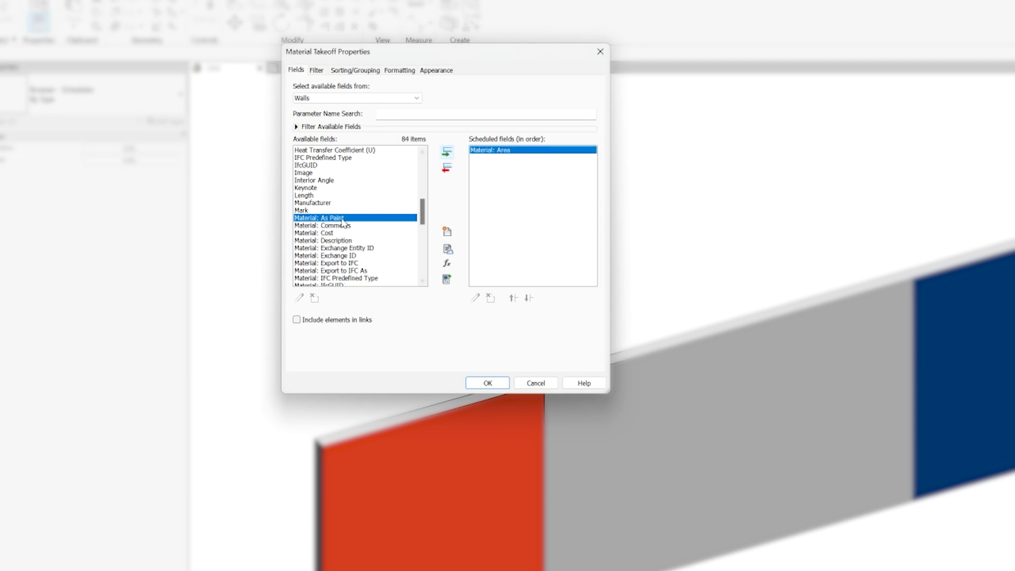
left_click(447, 152)
left_click(514, 298)
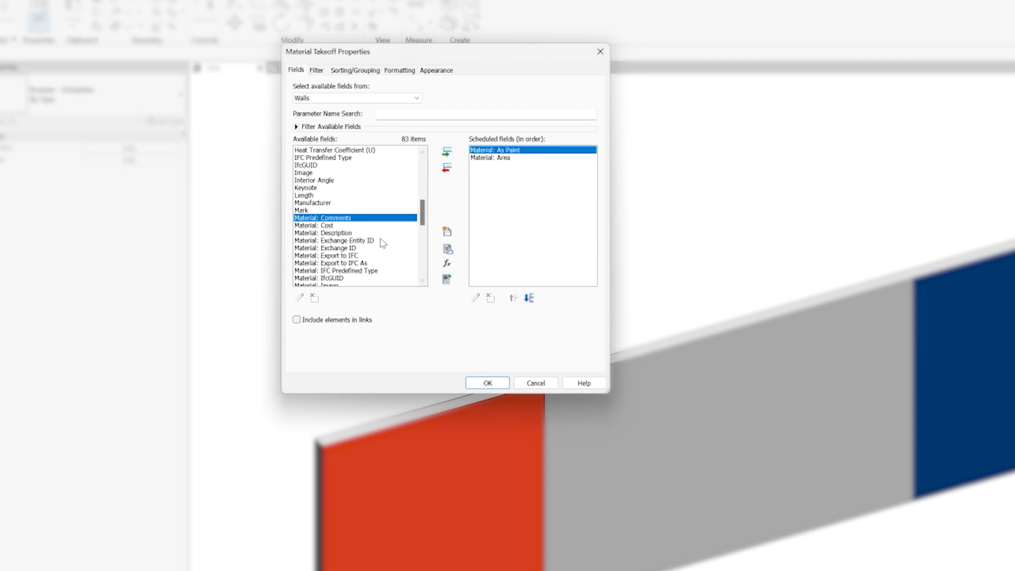
scroll(383, 243, "down", 2)
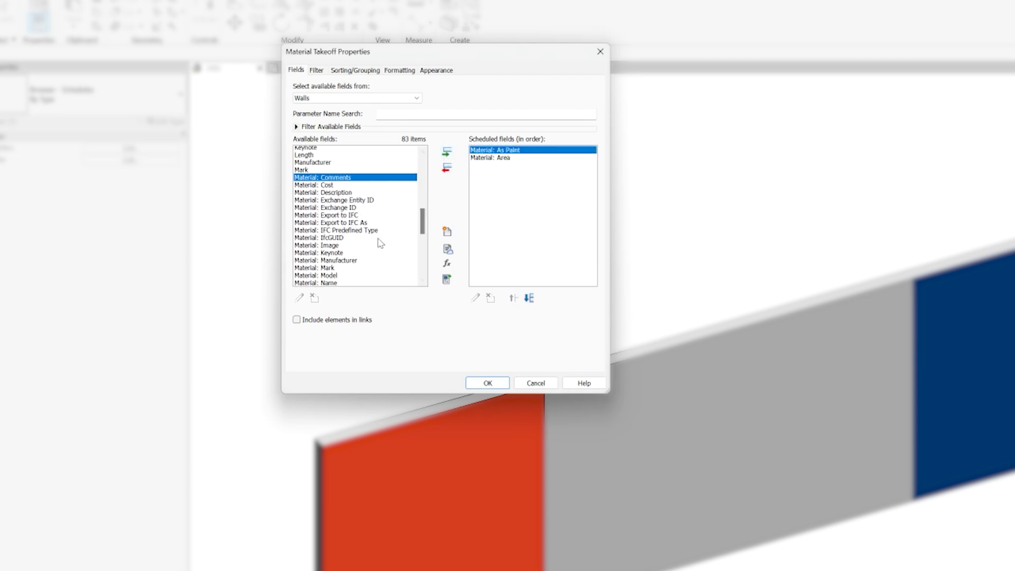
left_click(329, 279)
left_click(447, 154)
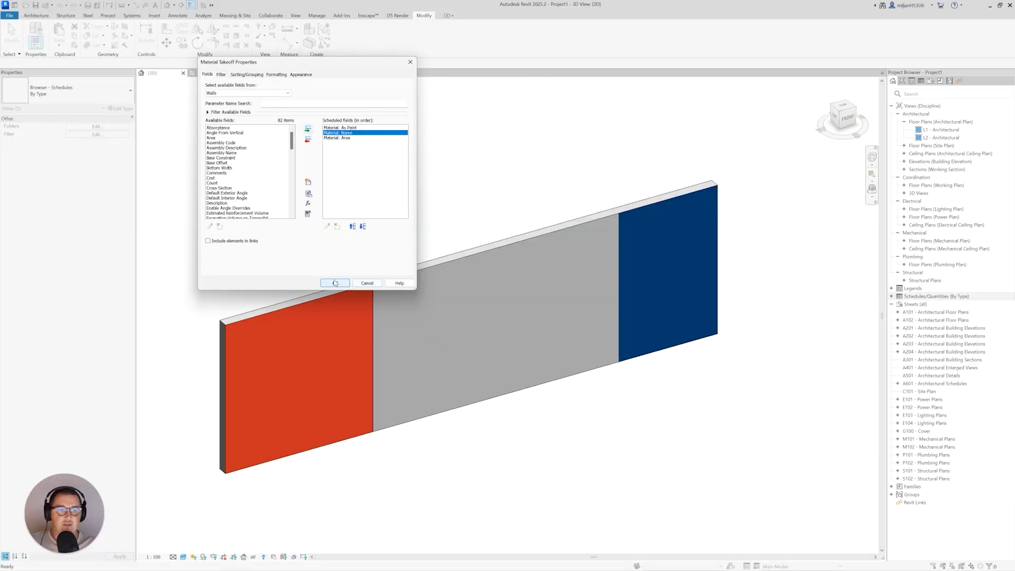
left_click(488, 383)
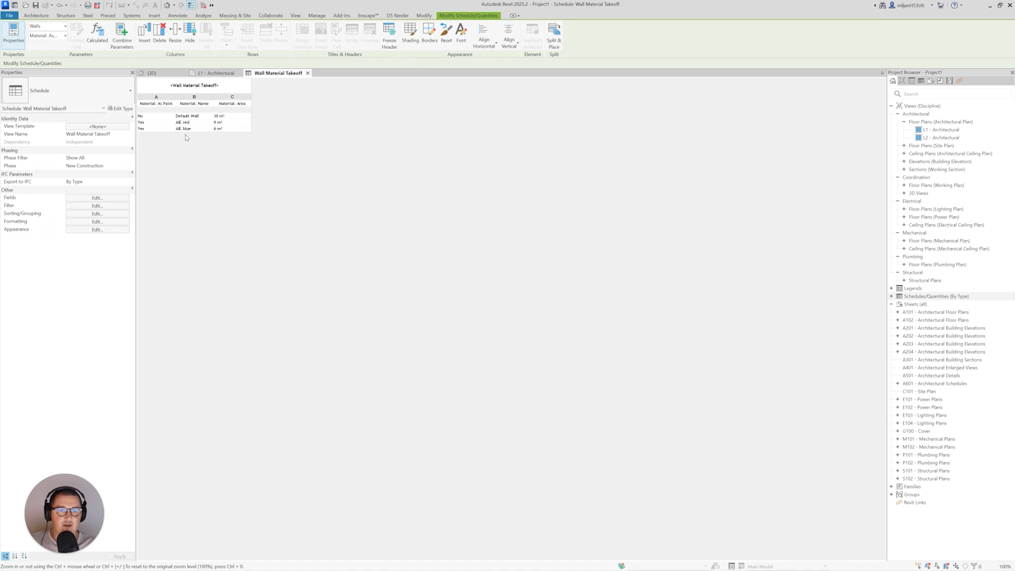
Zoom into the schedule and retype the first column heading as 'wtwt'.
scroll(186, 137, "up", 5, "ctrl")
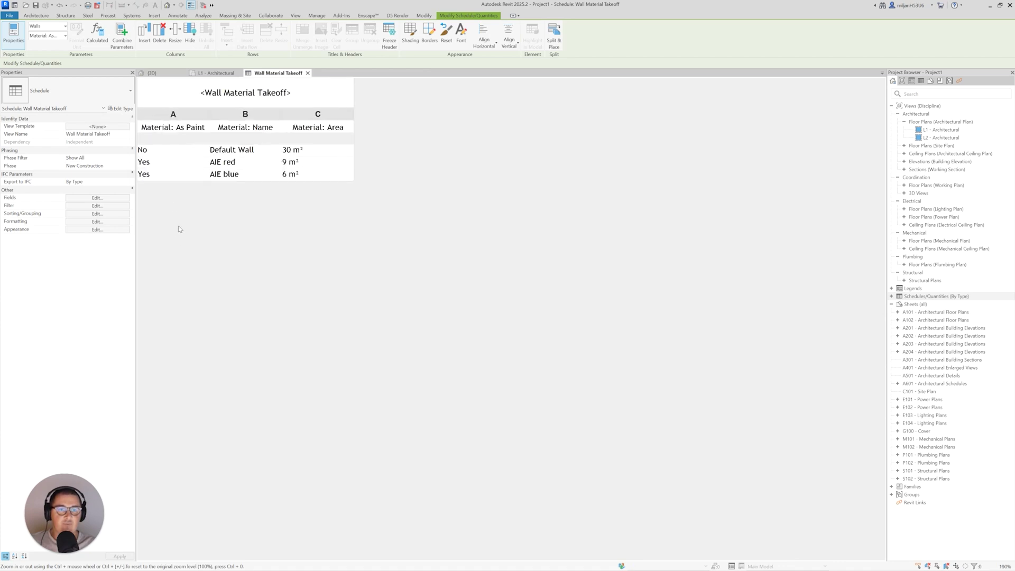
scroll(224, 177, "up", 1, "ctrl")
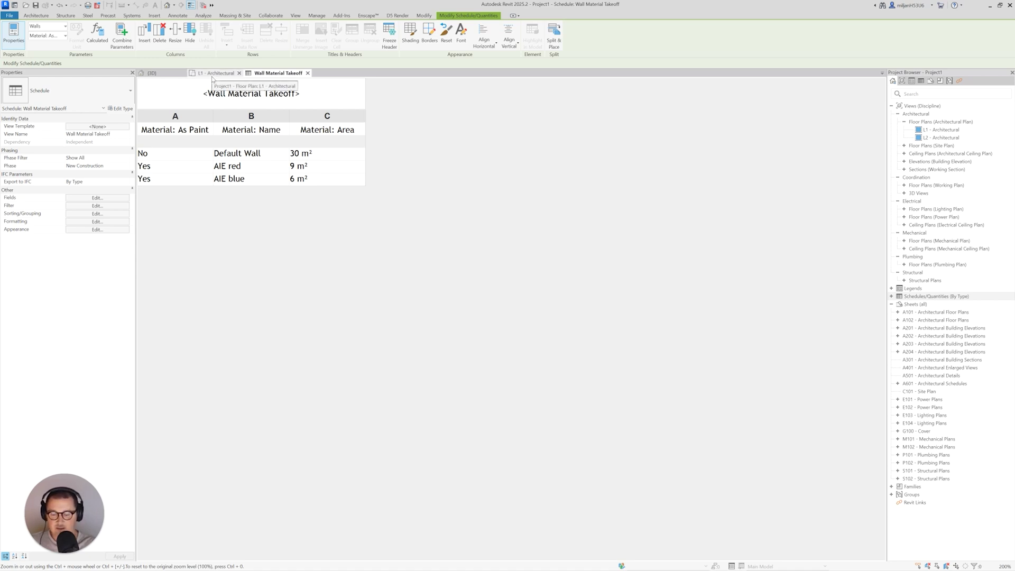
type("w")
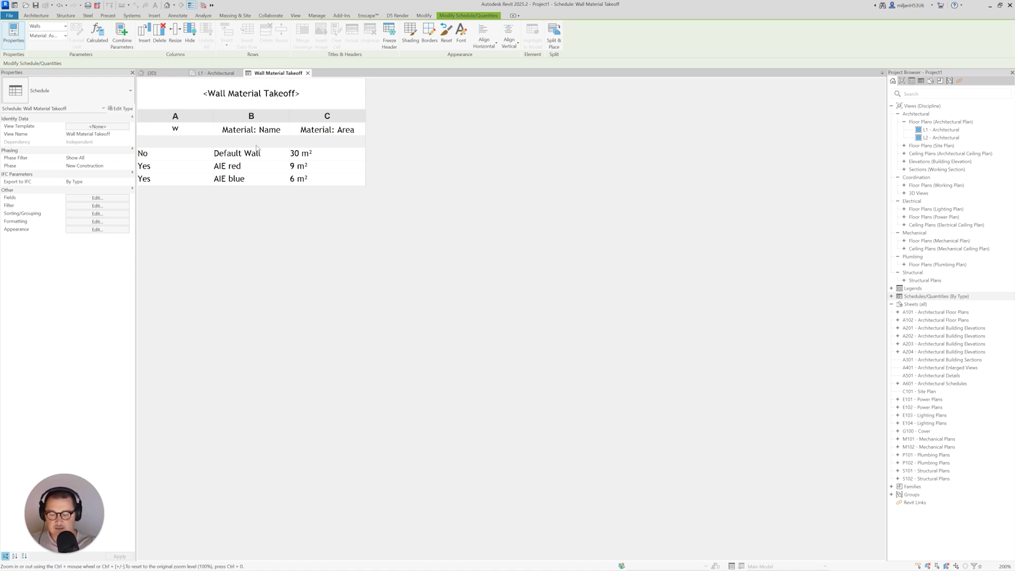
type("twt")
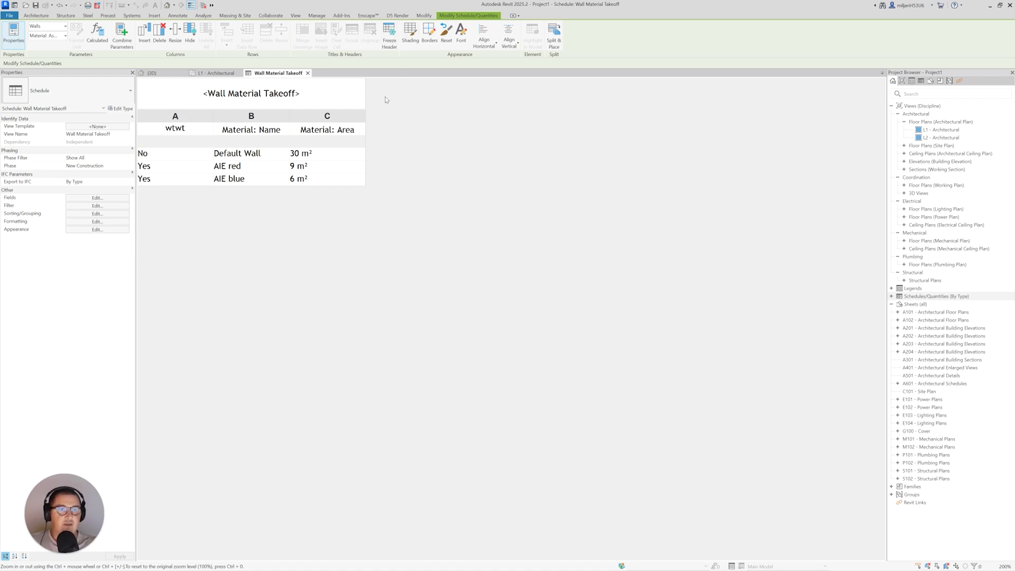
Tile the open views and close the L1 - Architectural plan, keeping schedule and 3D view.
left_click(298, 16)
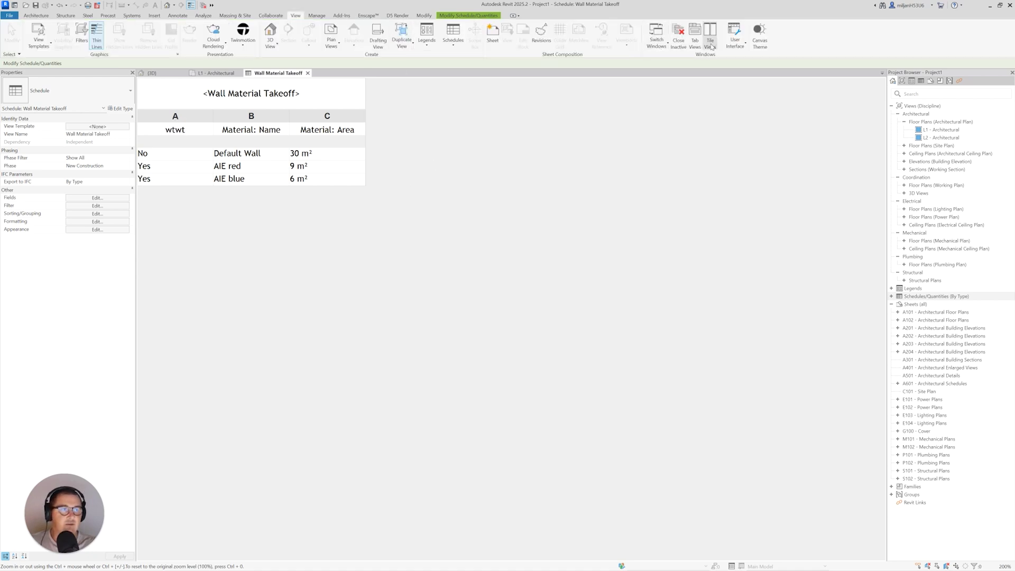
left_click(711, 42)
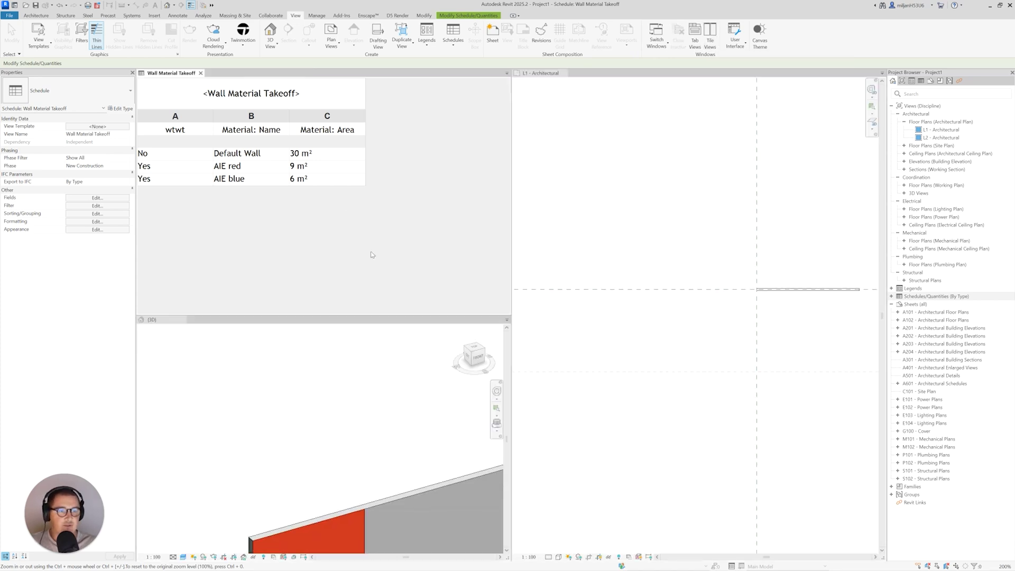
left_click(564, 75)
left_click(566, 74)
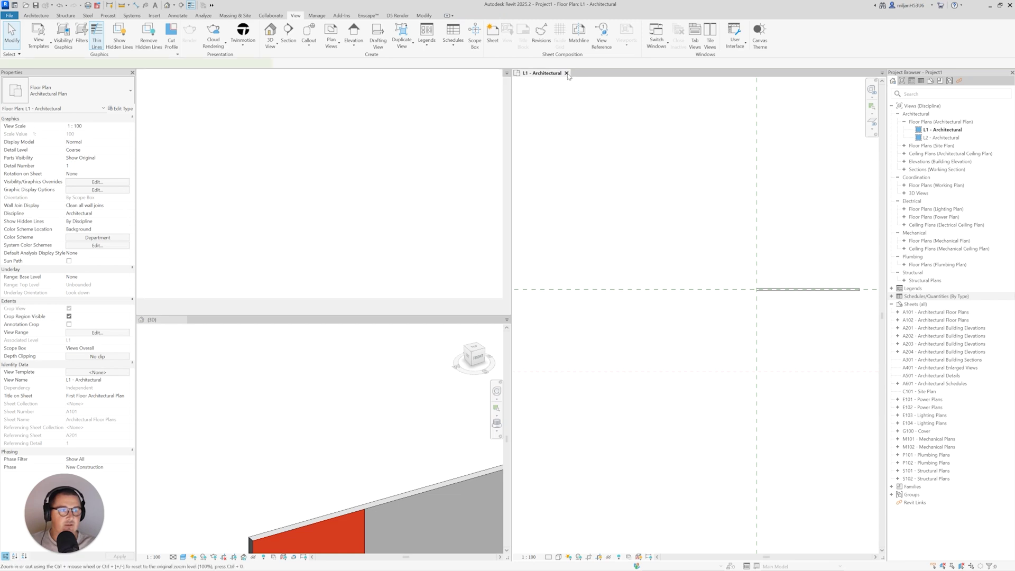
scroll(405, 439, "down", 3)
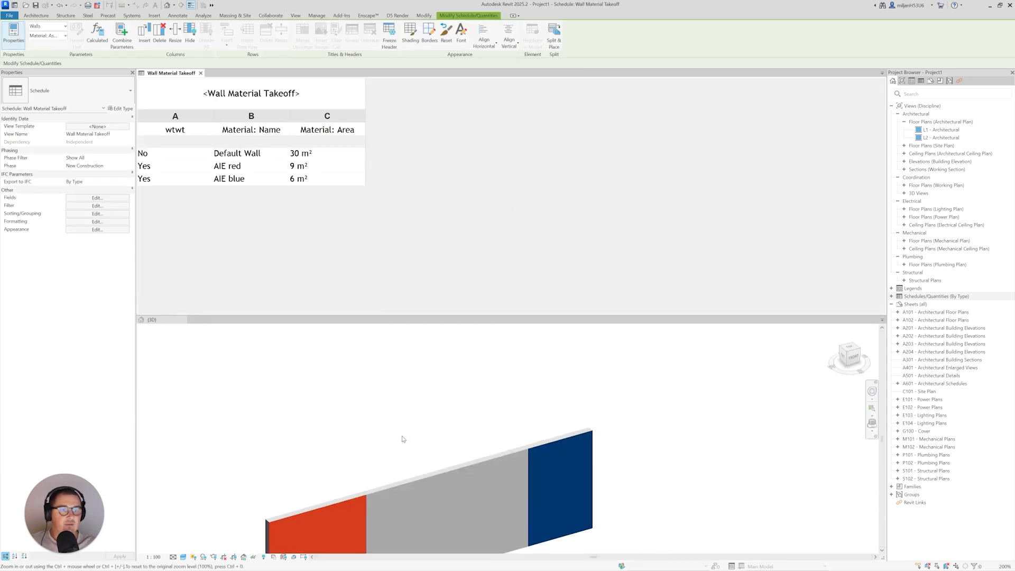
scroll(394, 534, "up", 3)
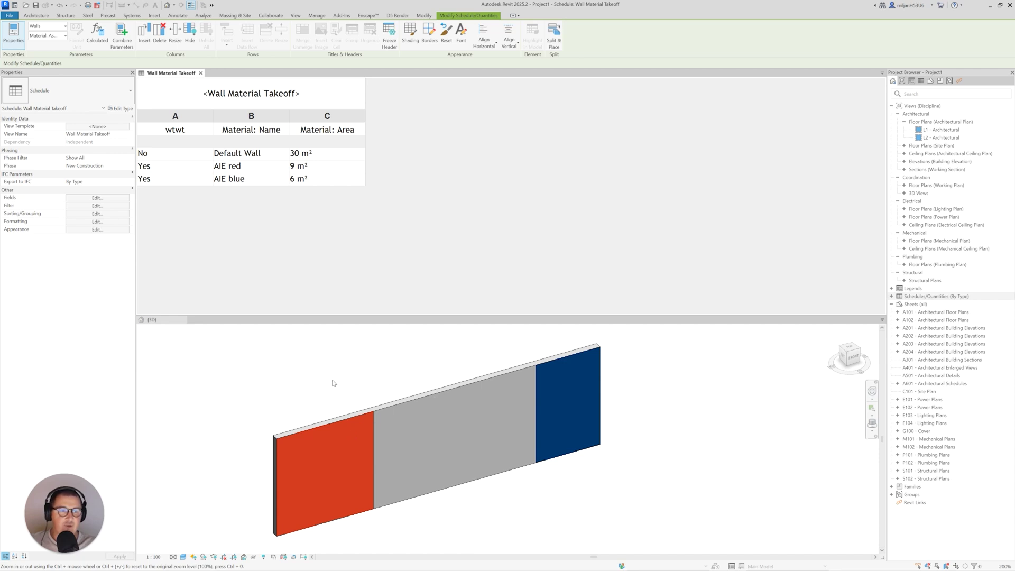
Move the red region's split line so it sits 4000 (instead of 3000) from the wall end.
left_click(374, 426)
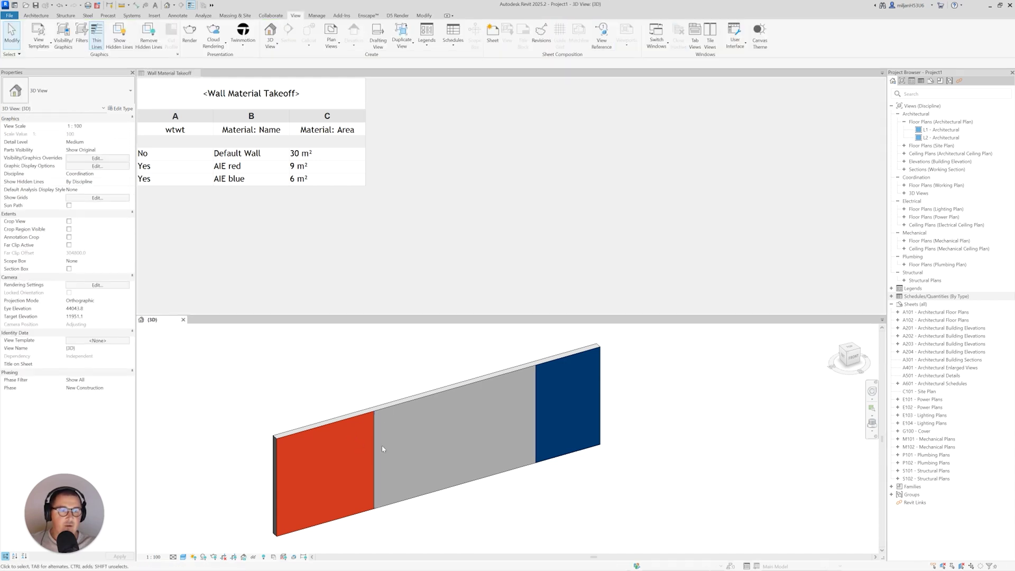
left_click(374, 457)
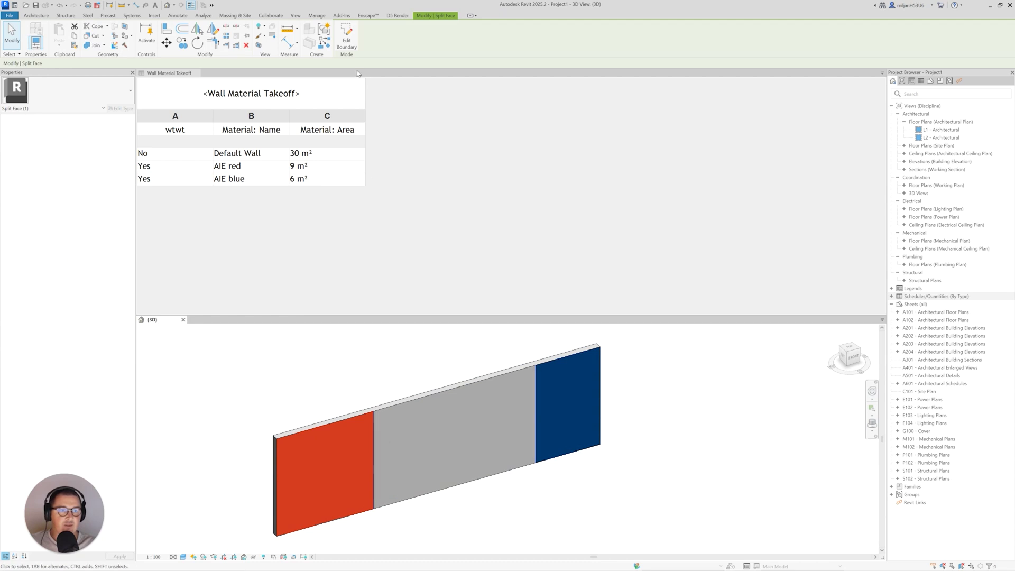
left_click(354, 48)
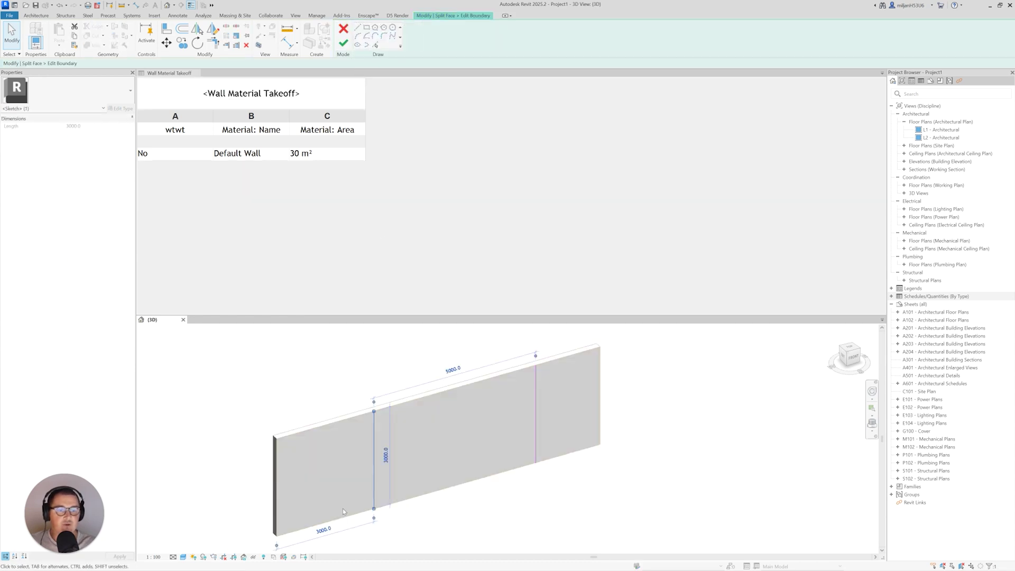
left_click(324, 530)
type("40")
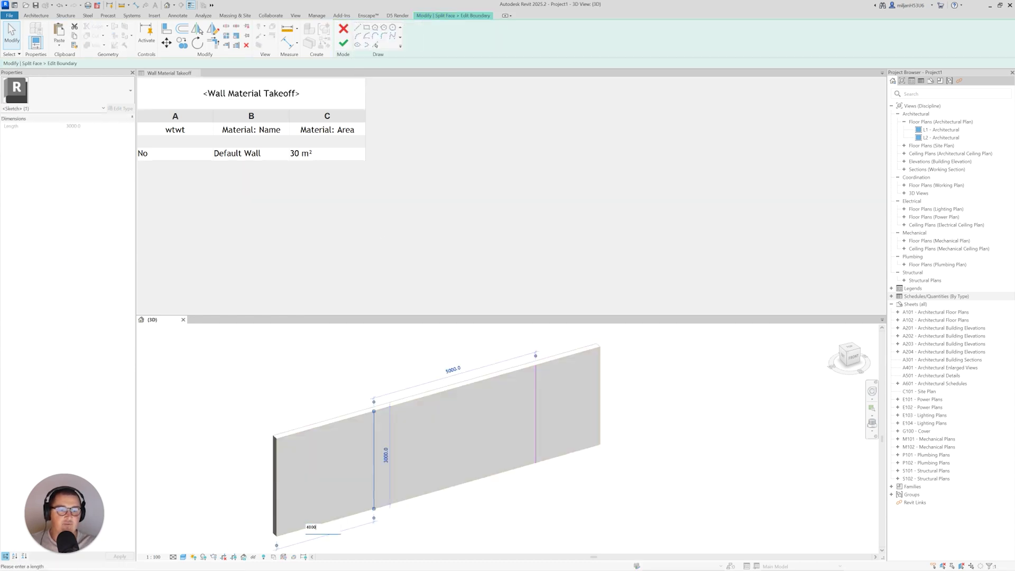
type("00")
key("Return")
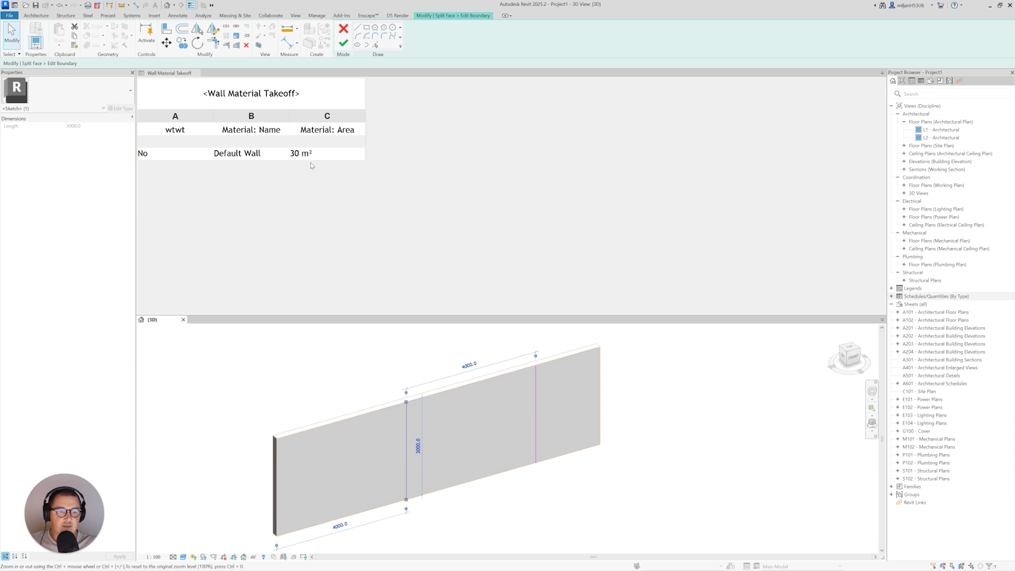
left_click(343, 43)
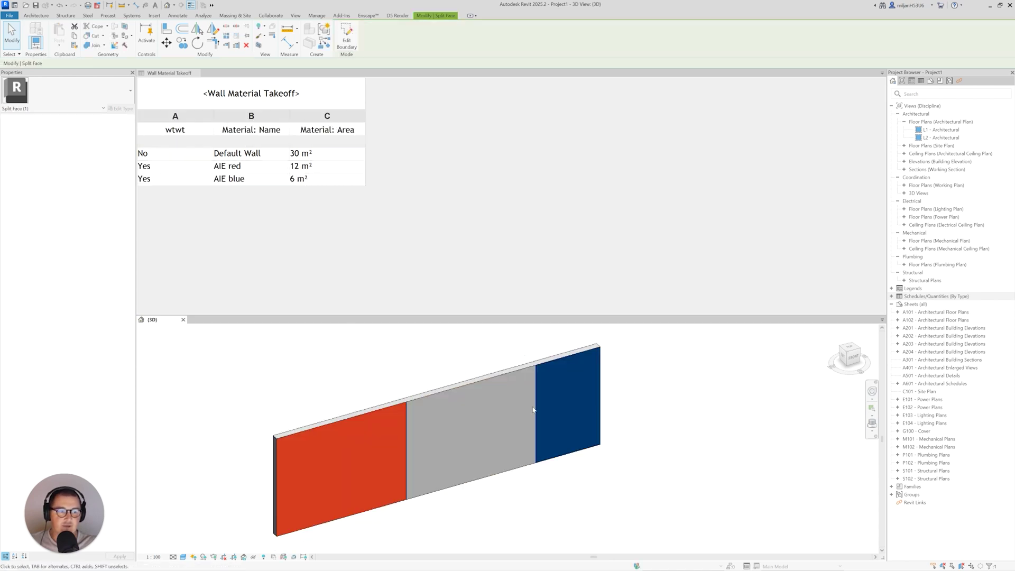
Add a split line offset 1000 from the red region's edge on the wall face.
left_click(346, 36)
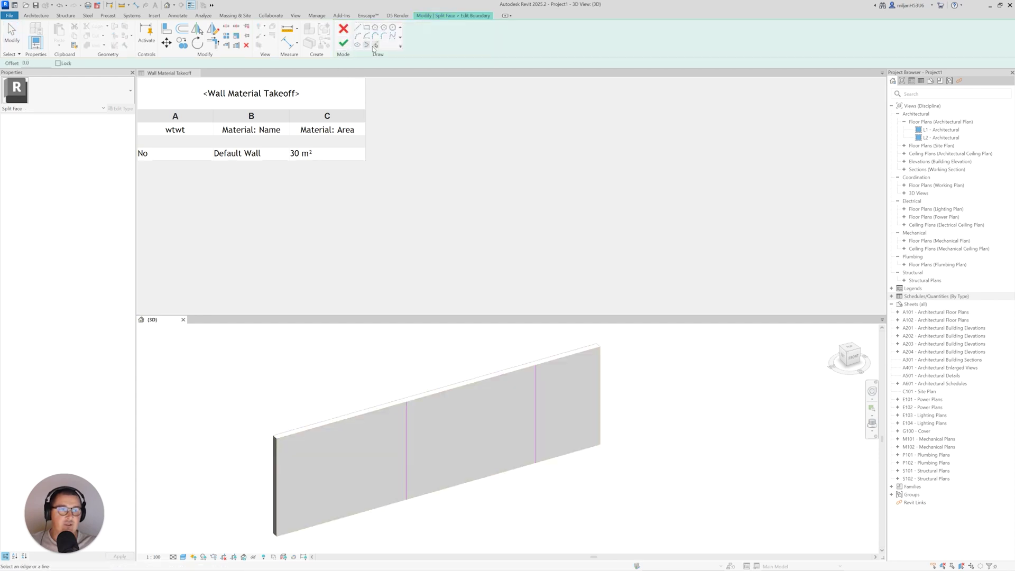
double_click(25, 62)
type("1000")
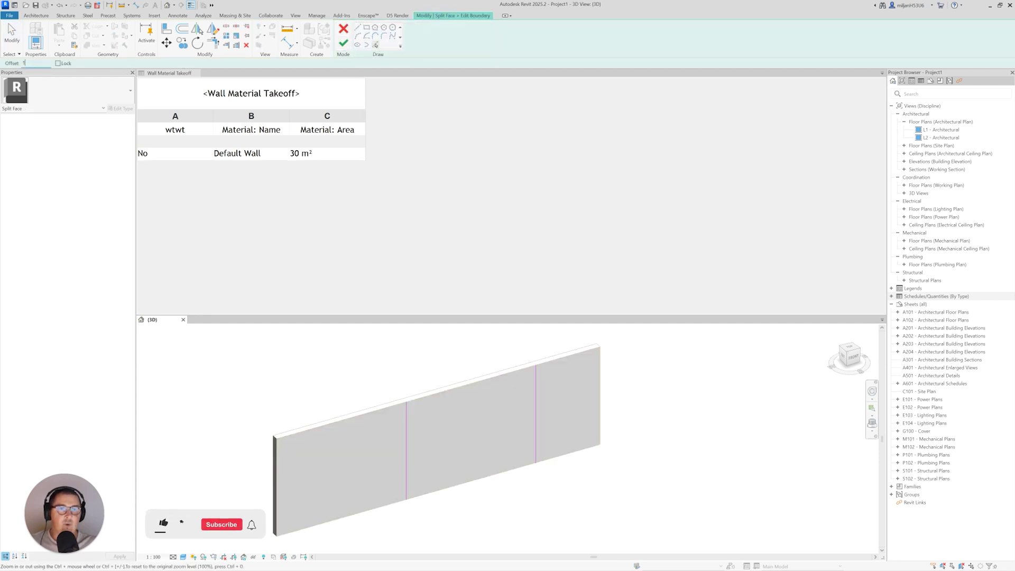
left_click(409, 433)
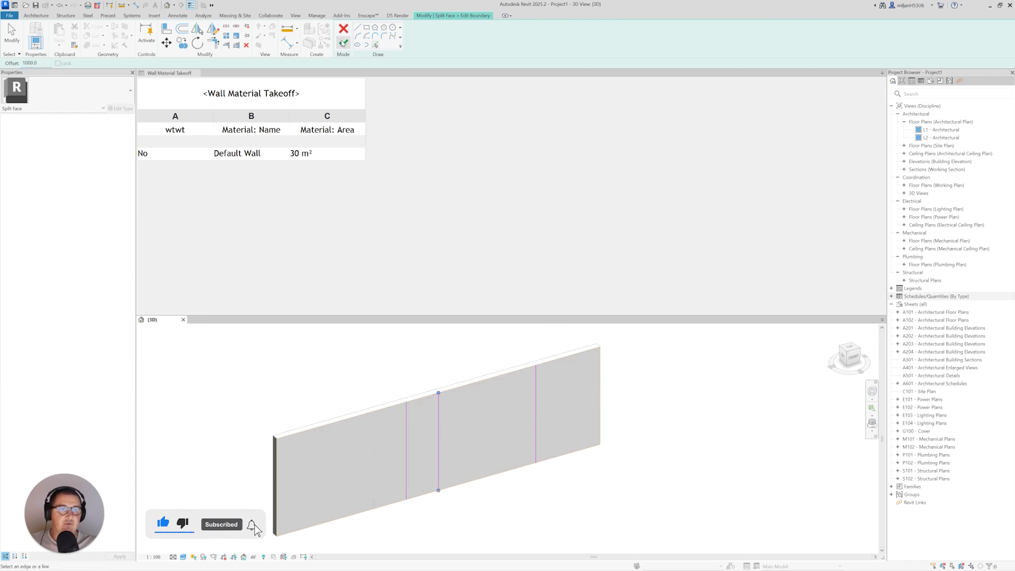
left_click(344, 42)
Paint the new 1000-wide strip with the AIE blue material.
left_click(449, 351)
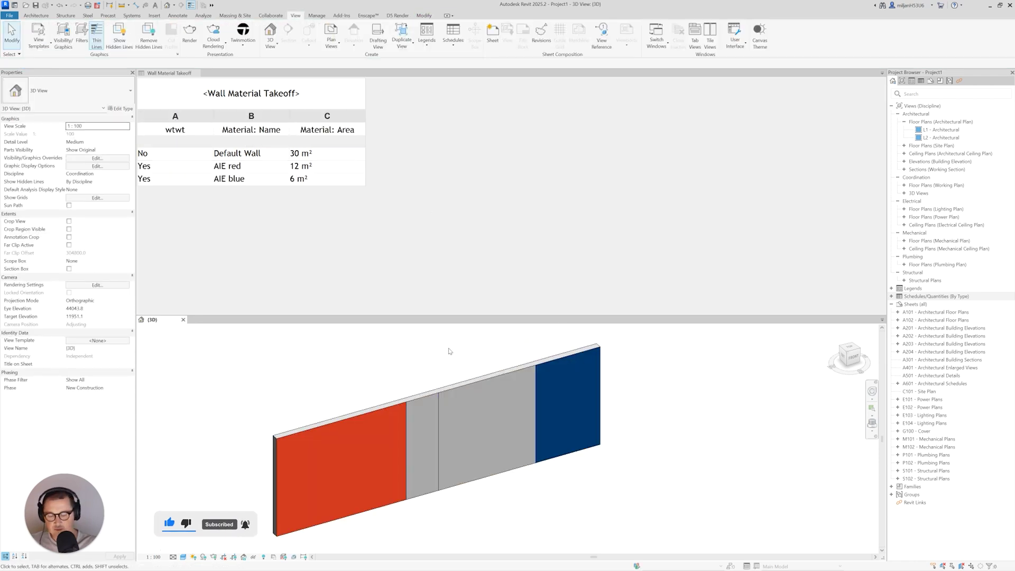
key("t")
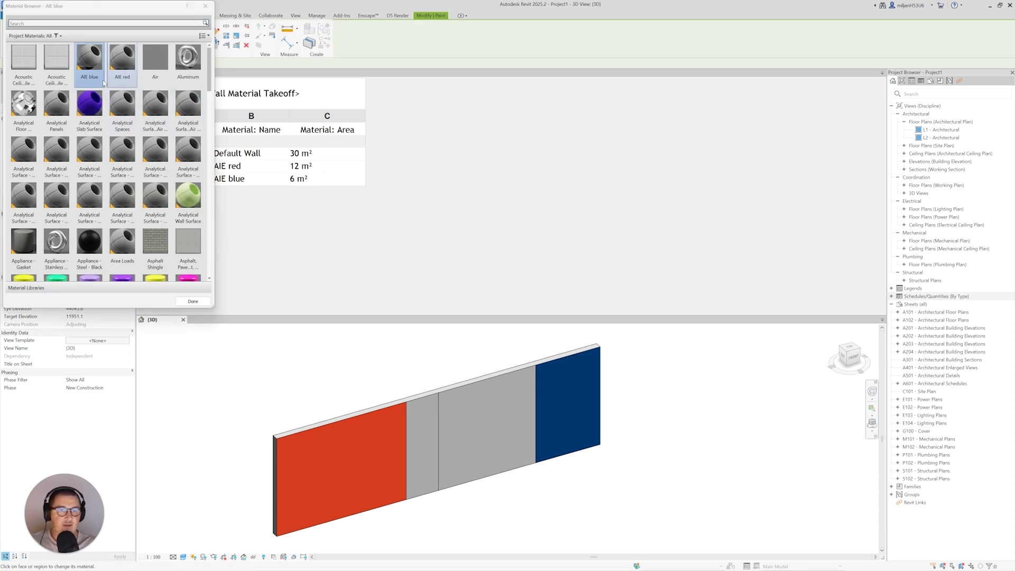
left_click(429, 455)
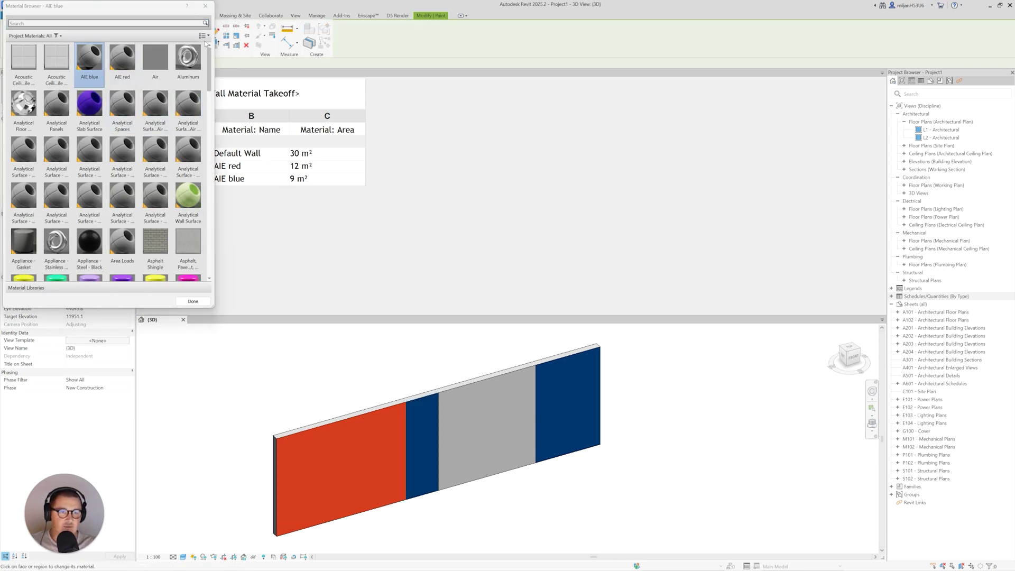
left_click(207, 302)
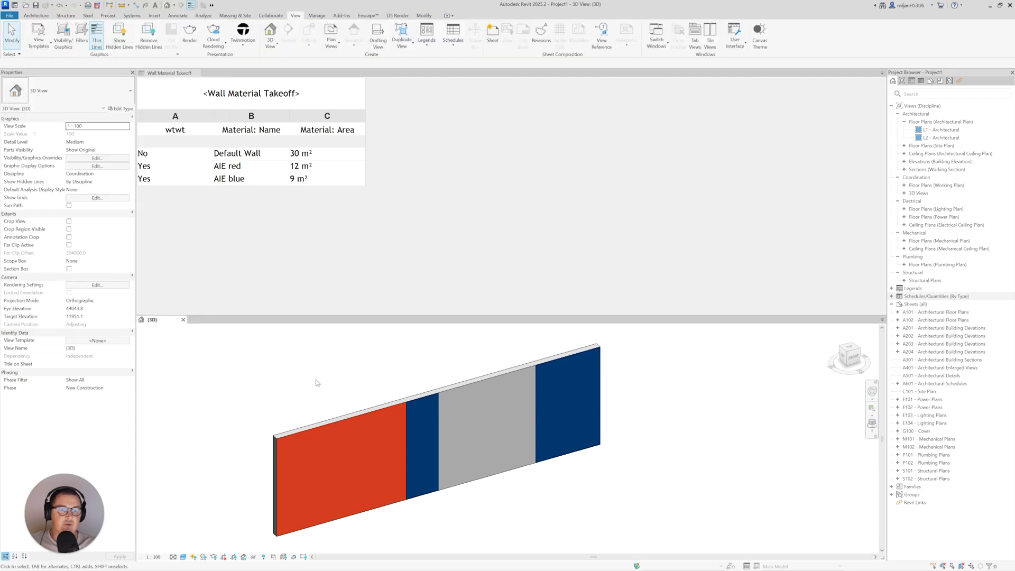